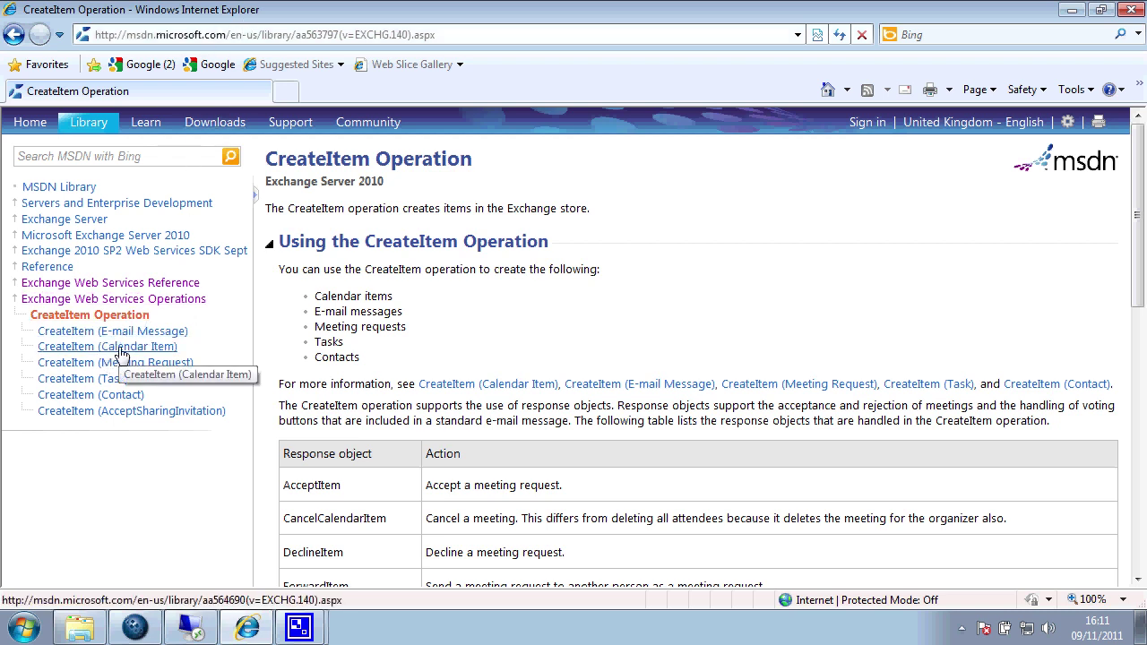
Open the CreateItem (Calendar Item) reference and examine the DistinguishedFolderId value in its XML request example
left_click(124, 349)
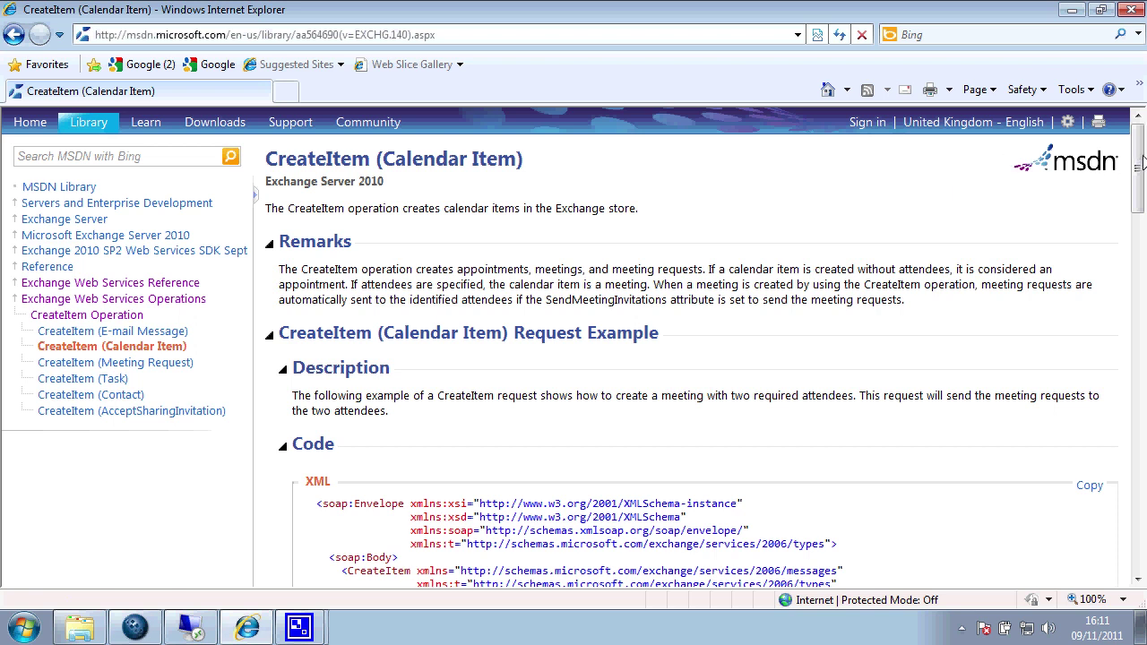
left_click_drag(1142, 161, 1141, 235)
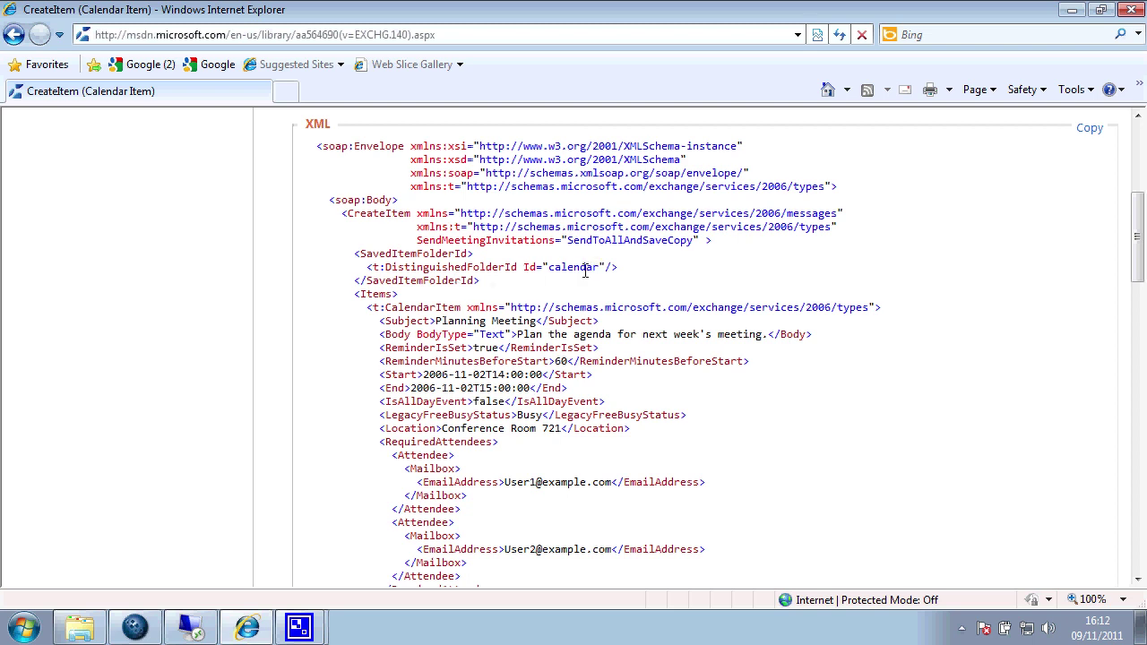
left_click_drag(592, 269, 548, 268)
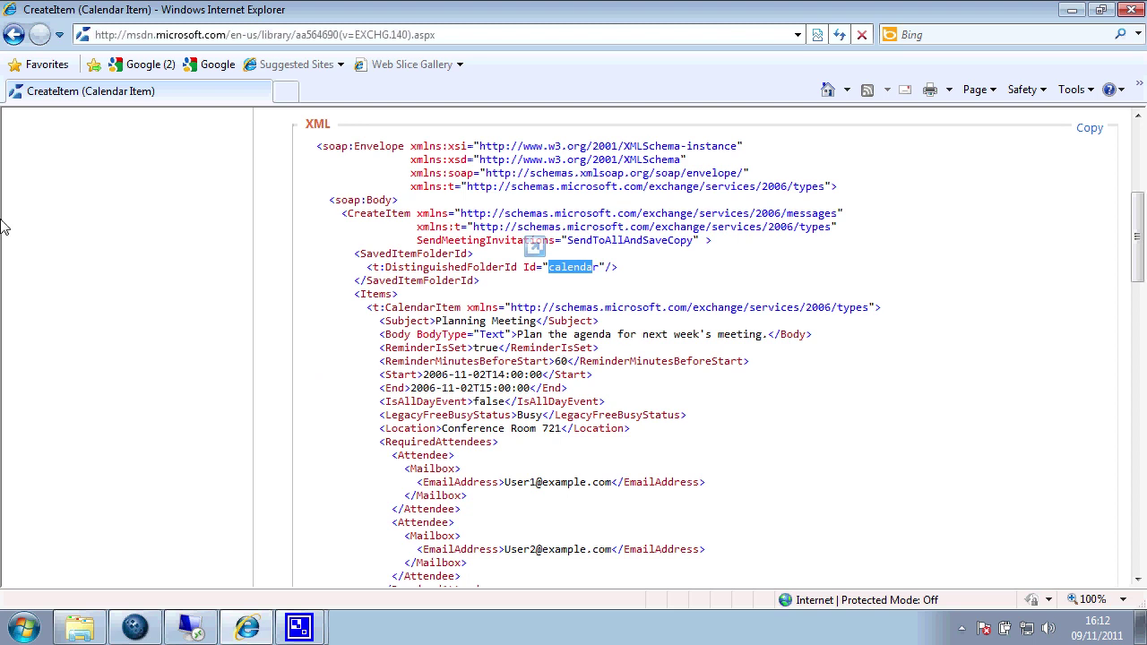
Switch to TaskCentre, open the CreateCalendarEntries task and run its Database Query (OLEDB) step to preview the data
left_click(133, 622)
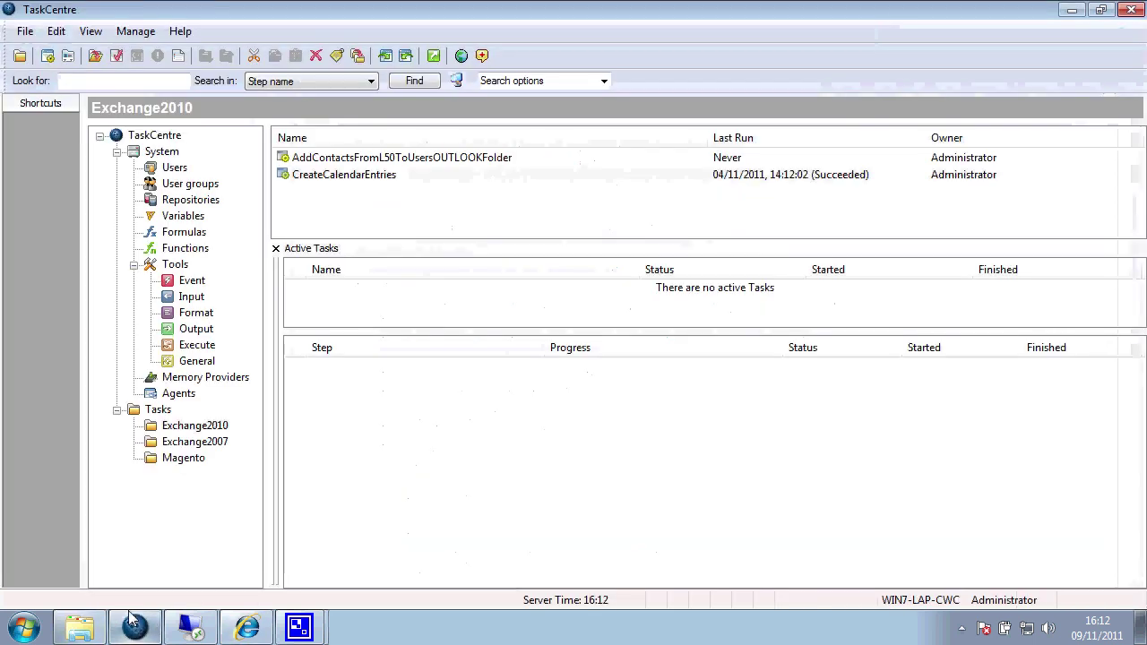
double_click(350, 176)
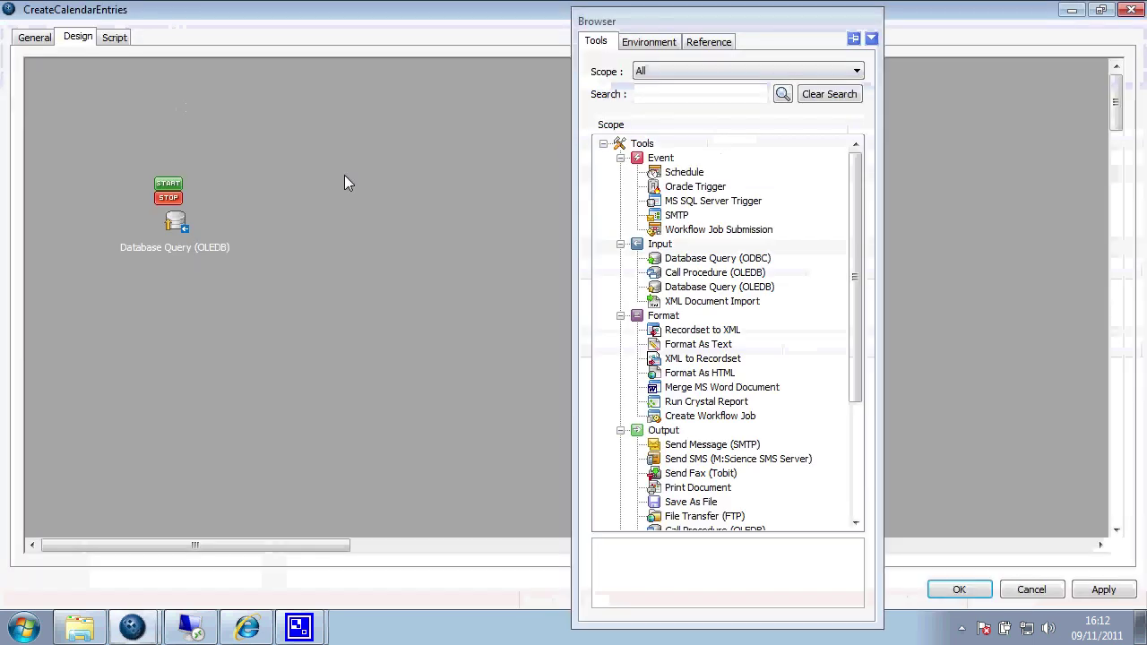
double_click(175, 220)
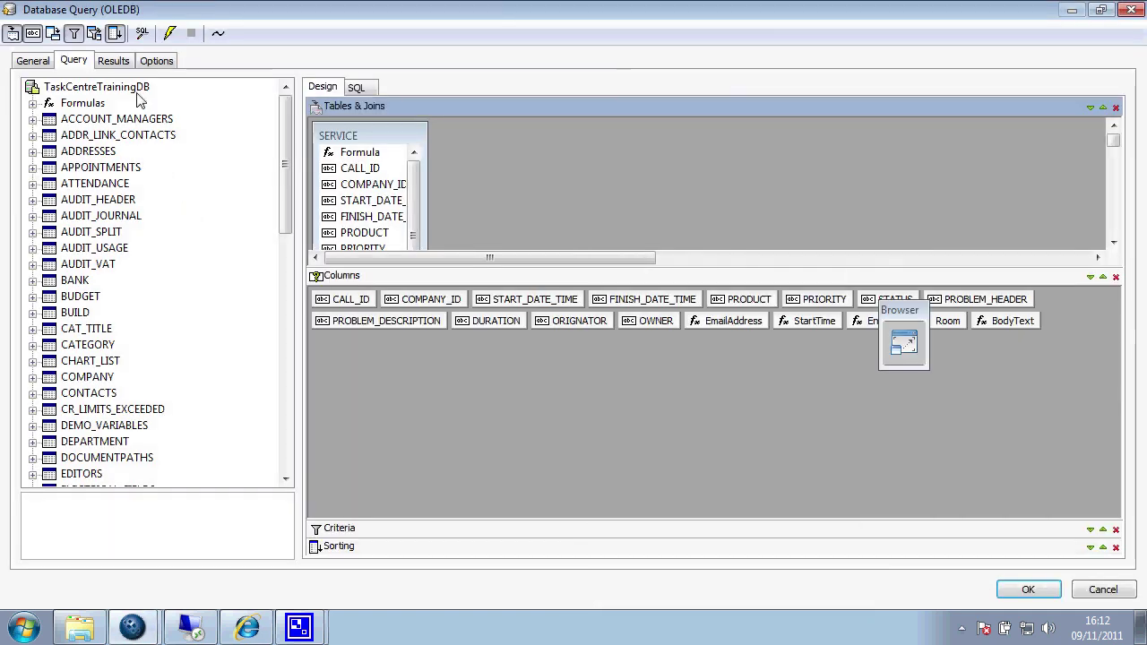
left_click(171, 36)
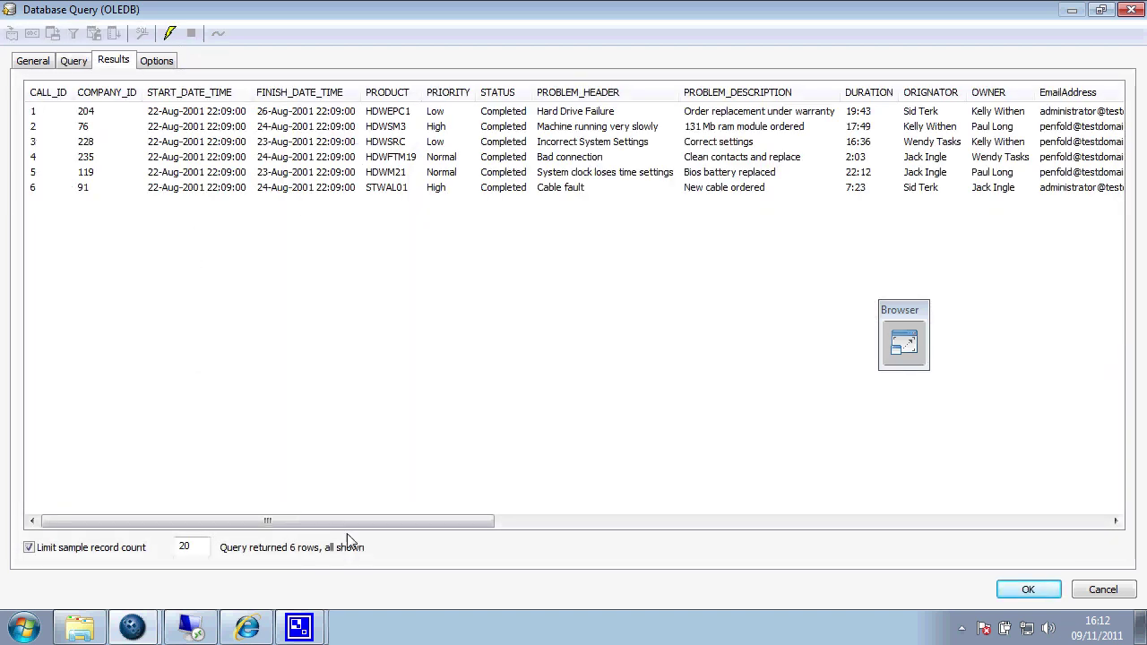
Examine the EmailAddress, StartTime, EndTime, Room and BodyText columns of the query results, then close the query step
left_click_drag(348, 523, 528, 548)
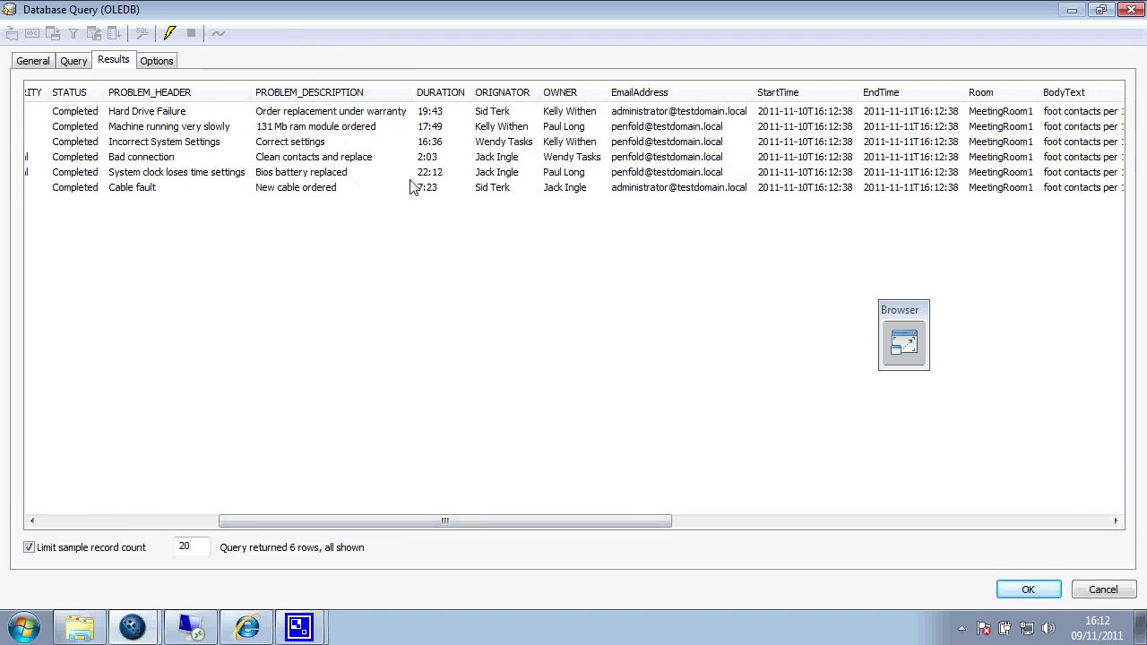
left_click(638, 129)
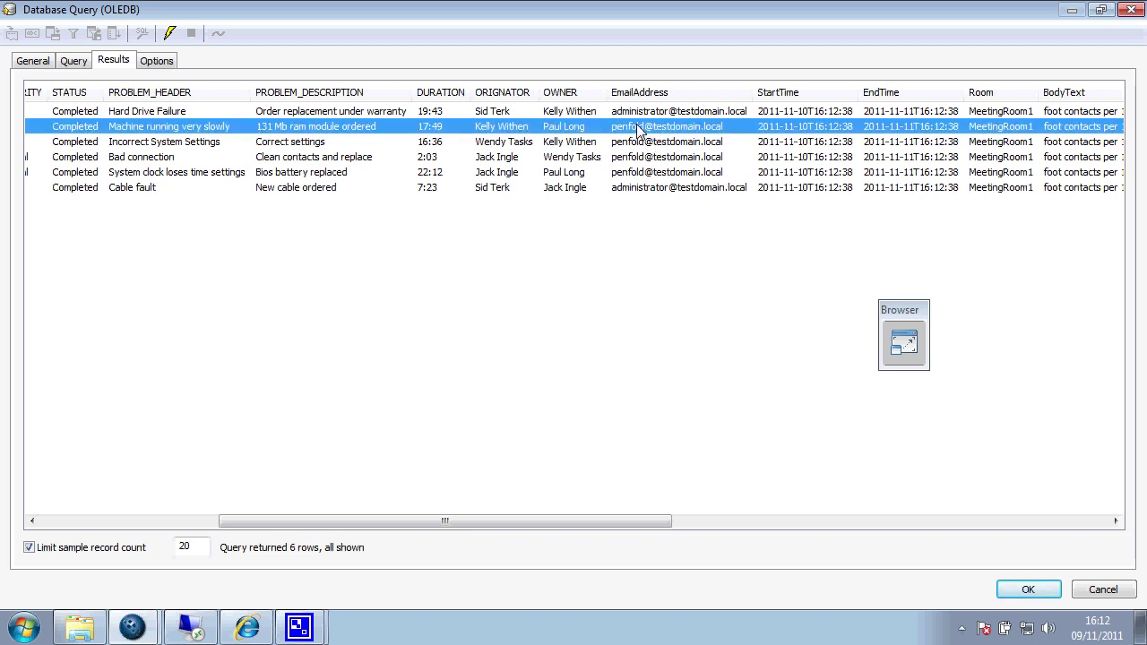
left_click(632, 144)
left_click(632, 158)
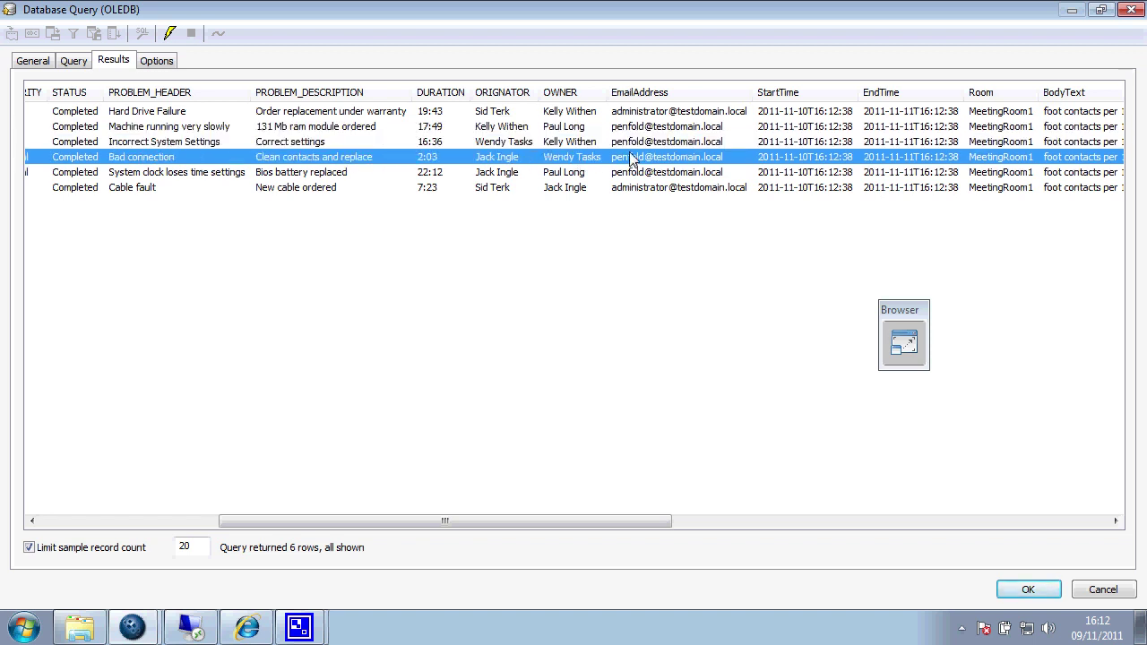
left_click(641, 173)
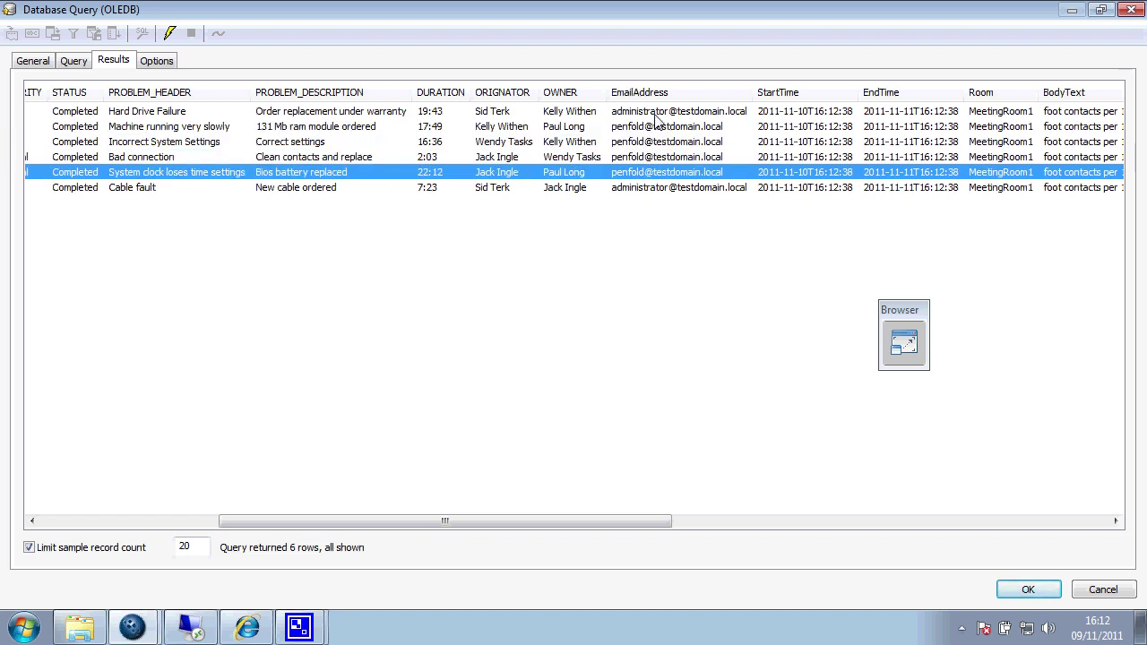
left_click(655, 115)
left_click(647, 189)
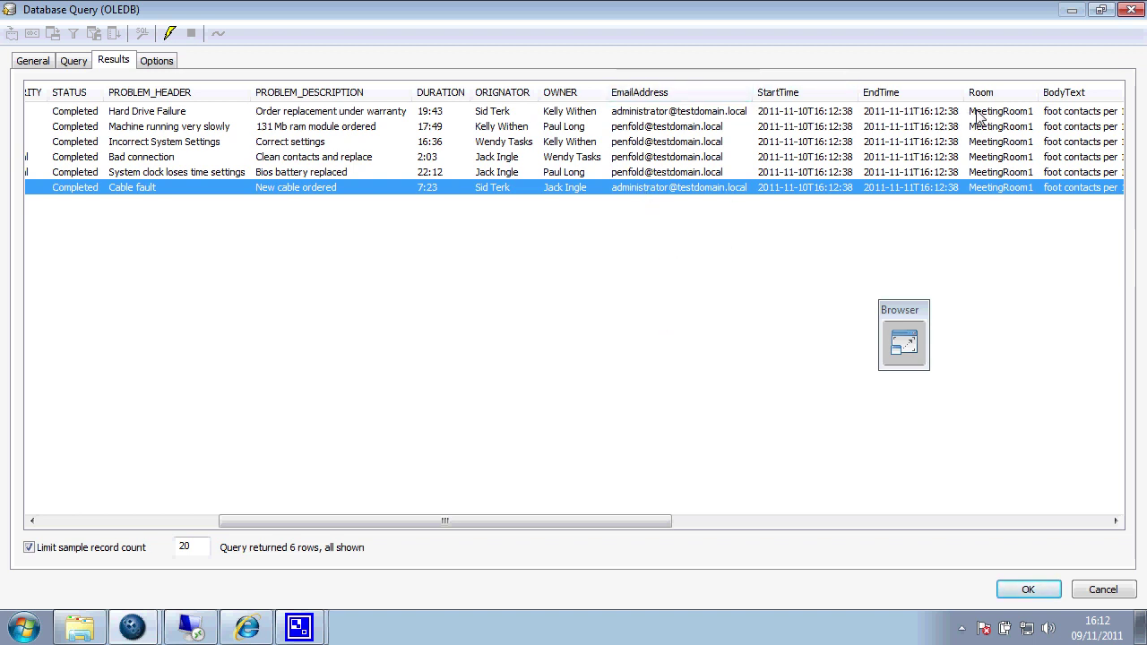
left_click(1027, 589)
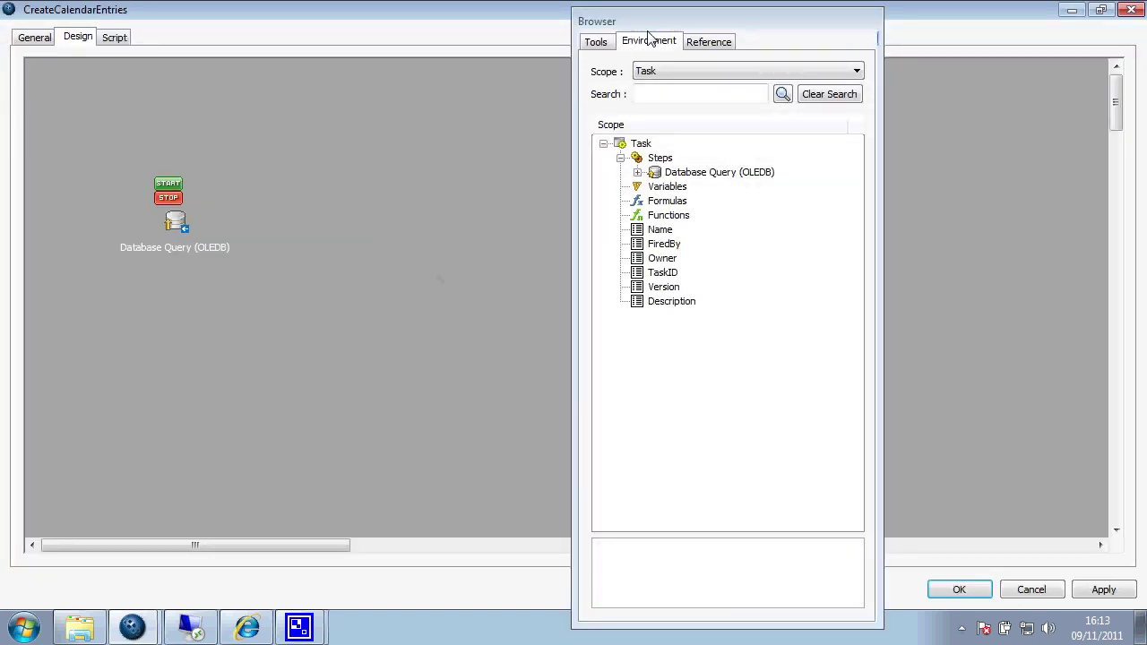
Add a Web Service Connector step to the task, using the results from Database Query (OLEDB) as its input
left_click(602, 47)
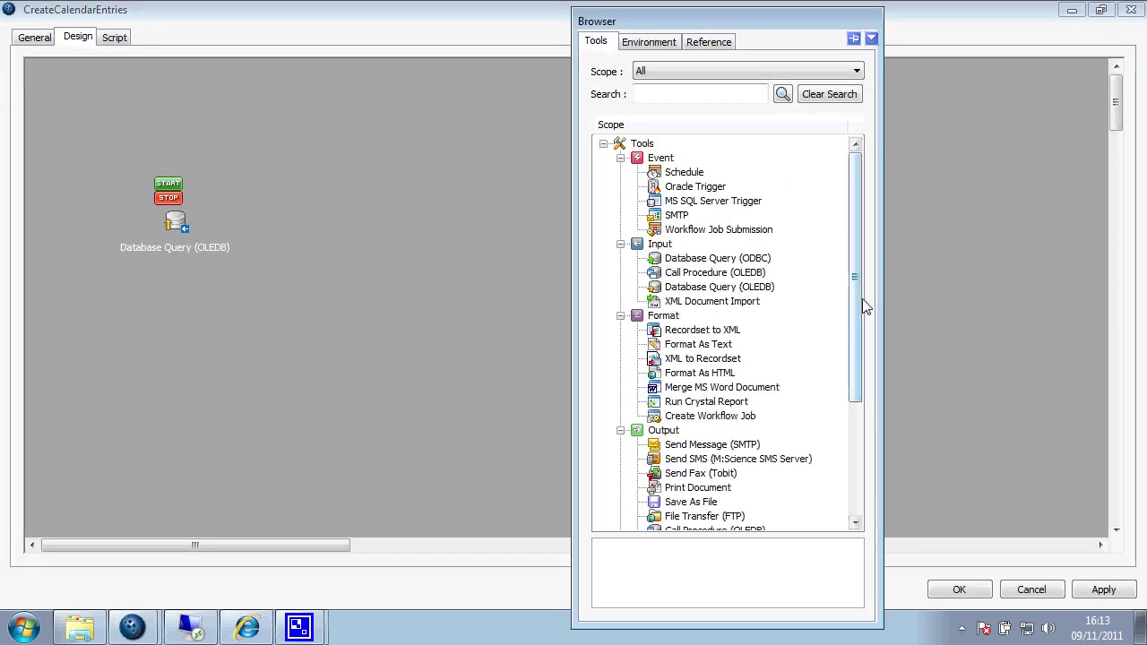
left_click_drag(857, 306, 852, 403)
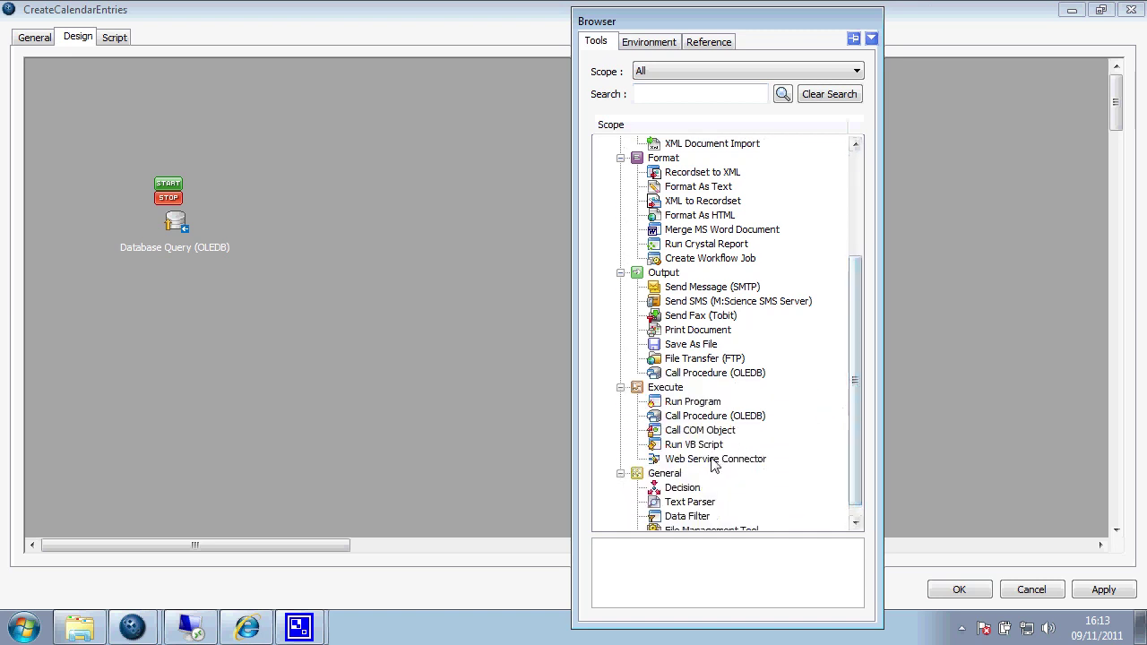
left_click_drag(715, 459, 308, 240)
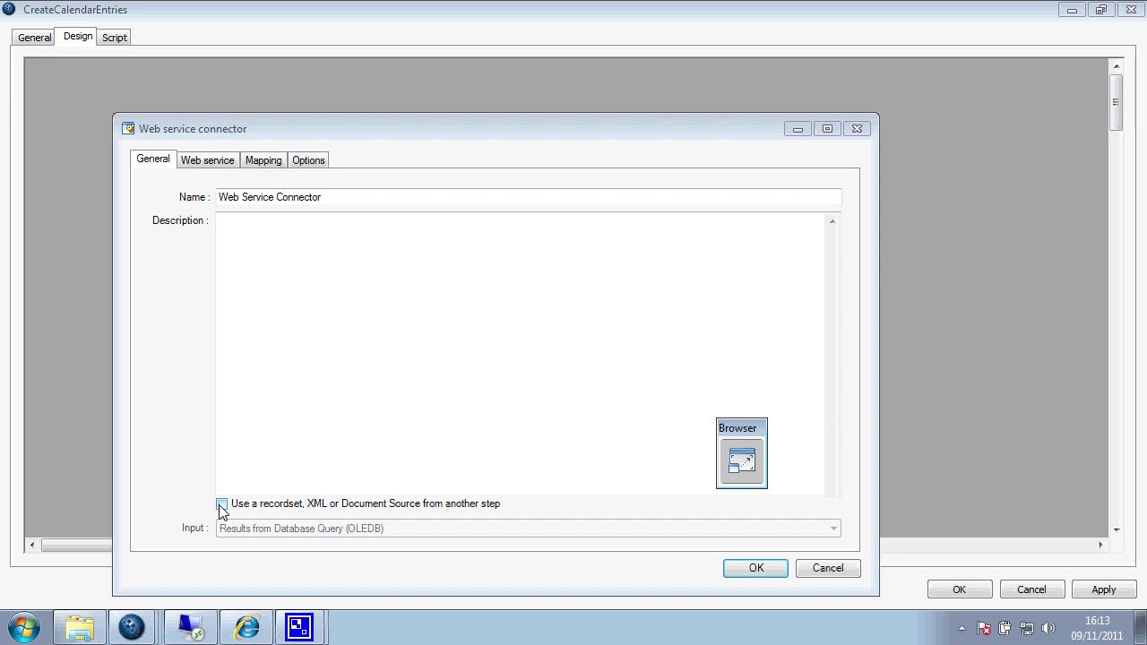
left_click(222, 503)
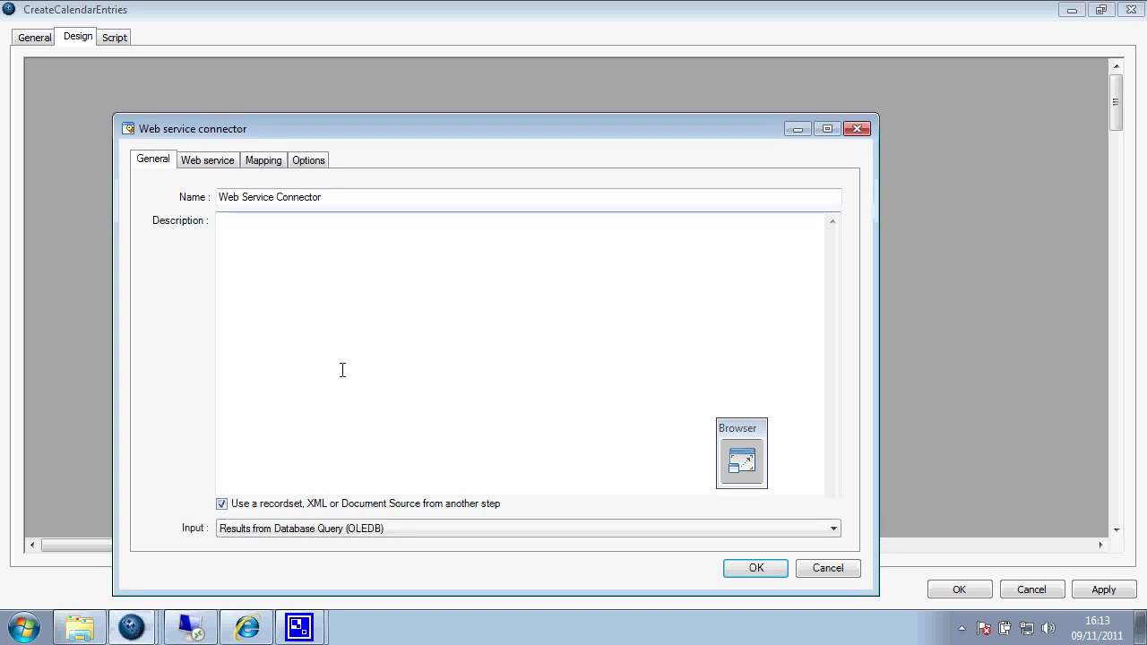
Set the connector to the Exchange2010XSDChange web service with the CreateItem operation, resolving all its custom schema element types
left_click(207, 160)
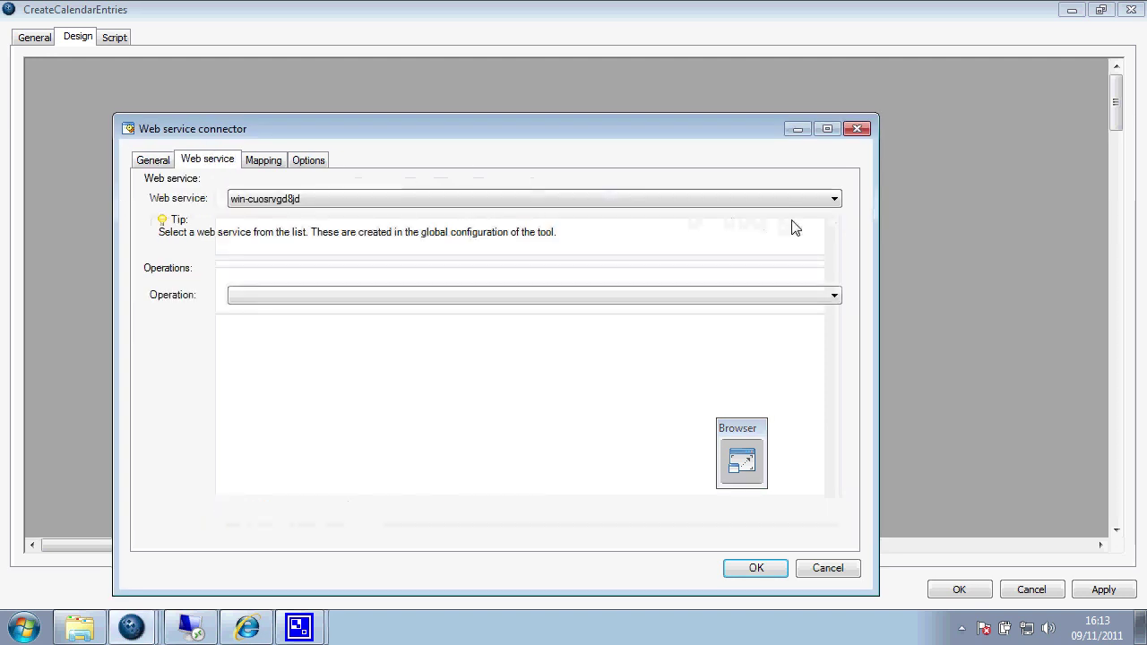
left_click(835, 198)
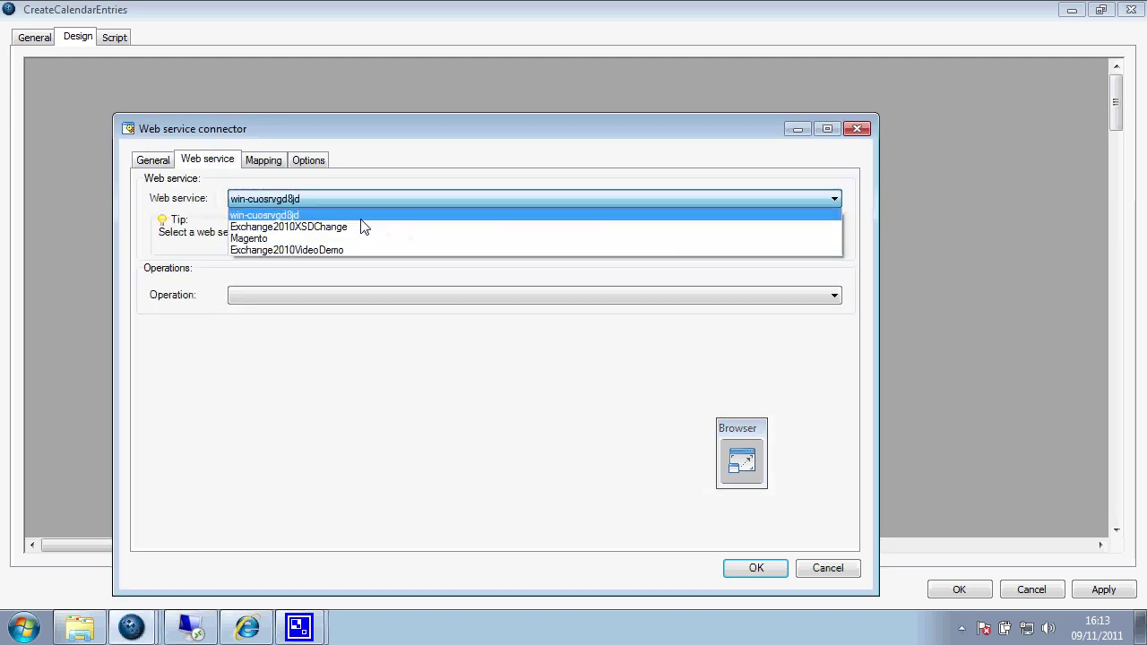
left_click(361, 227)
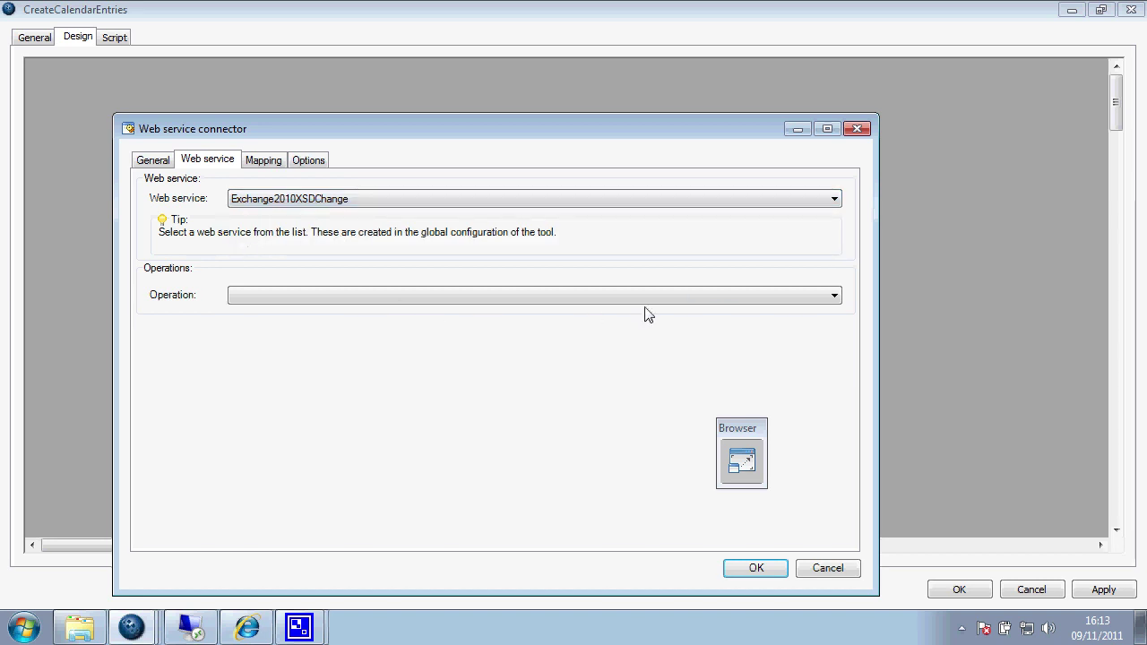
left_click(833, 296)
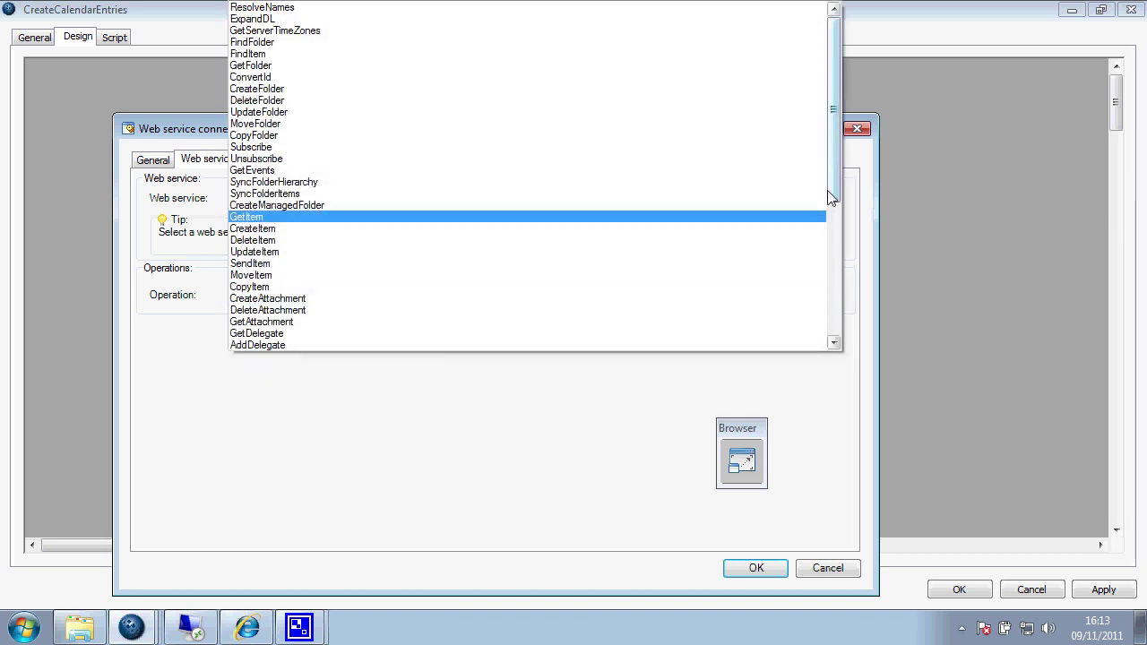
left_click_drag(831, 197, 834, 215)
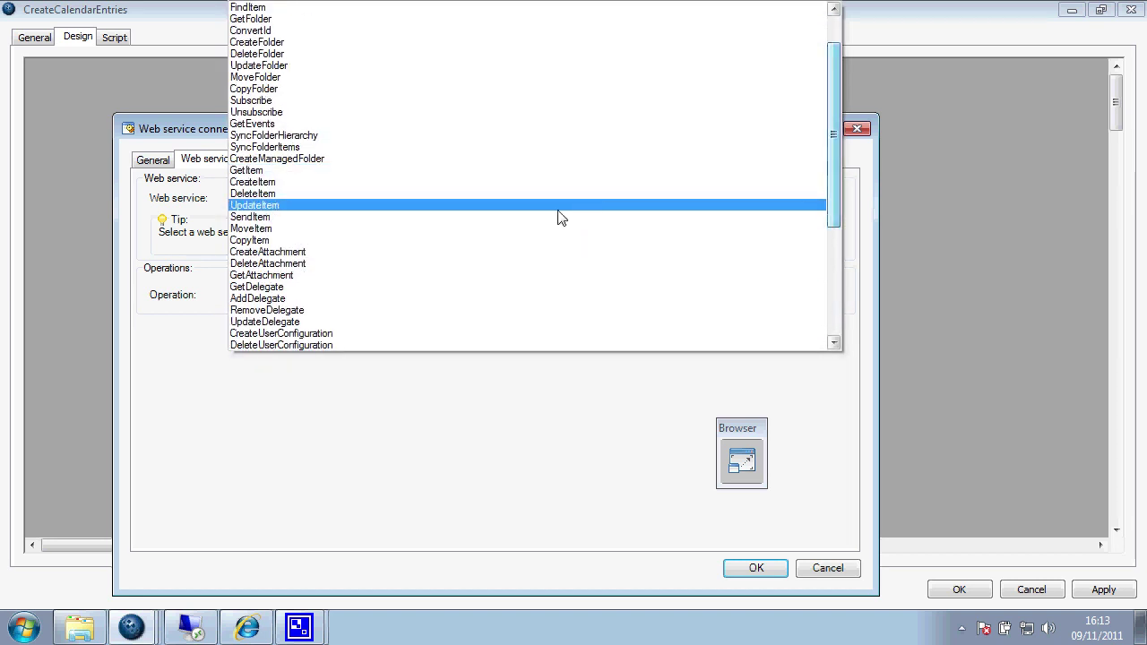
left_click(289, 184)
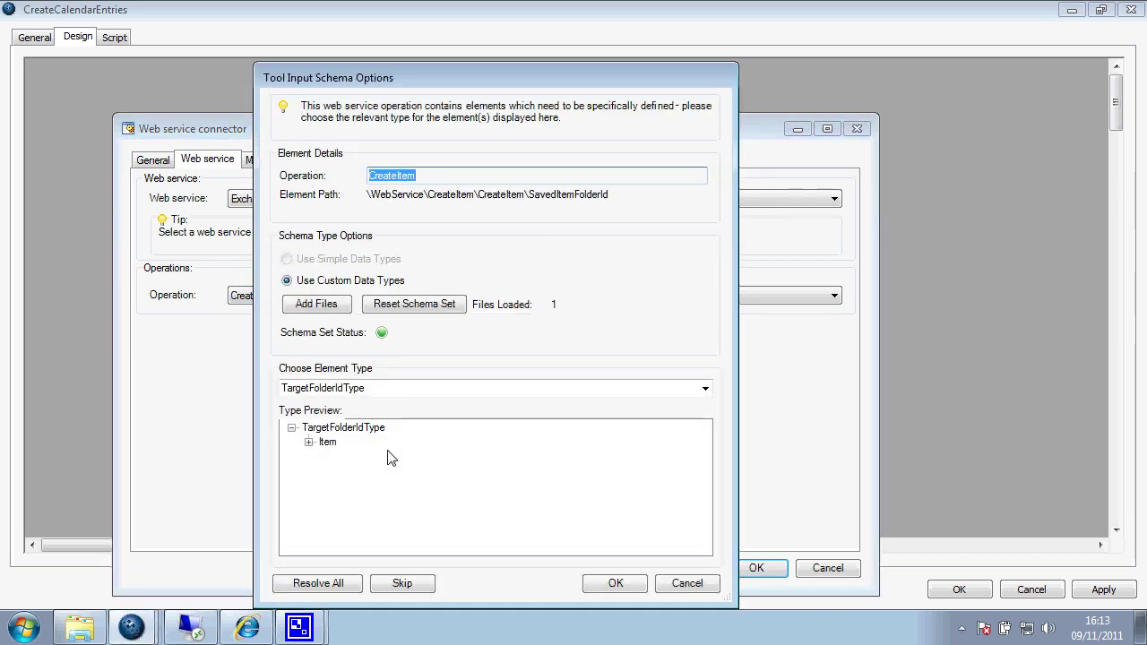
left_click_drag(438, 77, 422, 55)
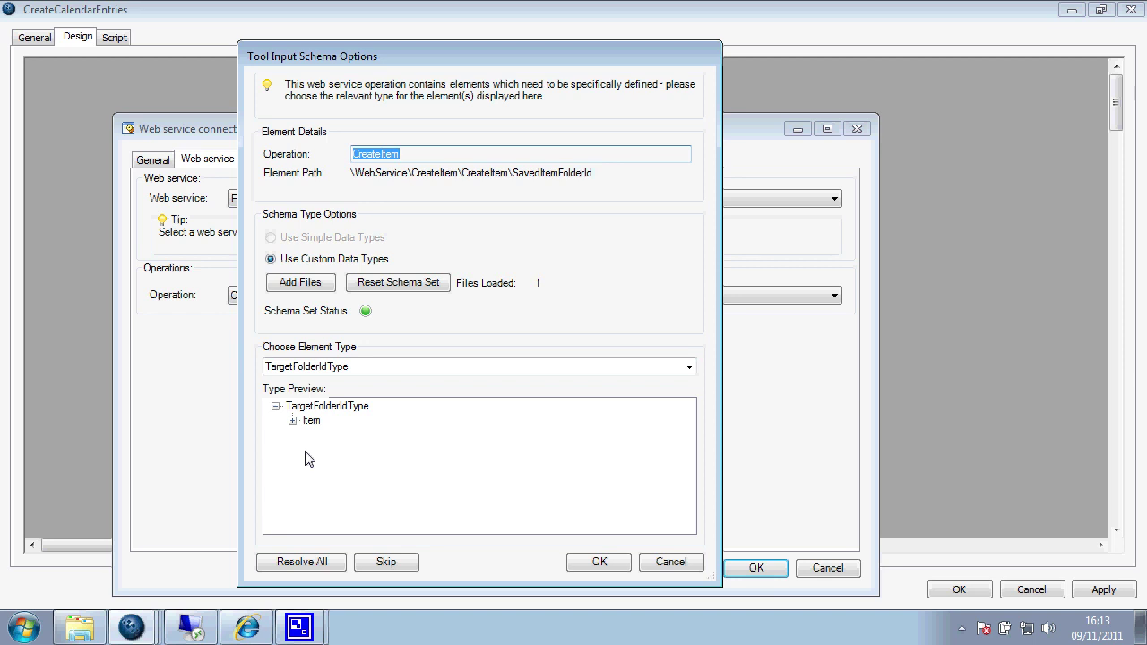
left_click(303, 565)
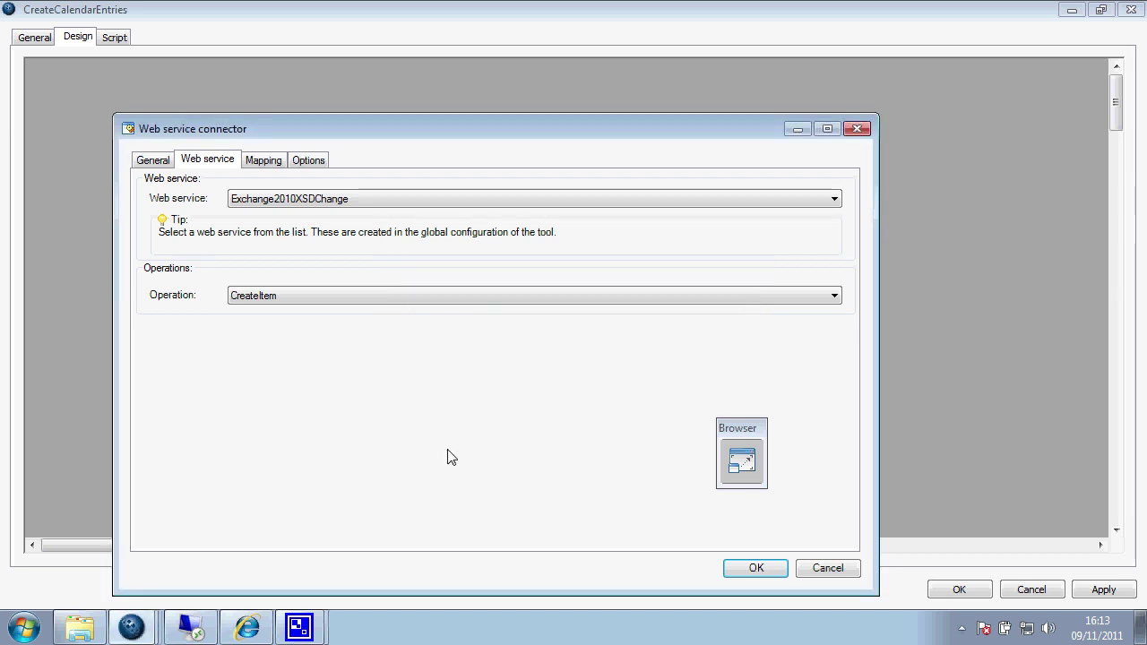
Show the connector's mapping maximized, and copy the DistinguishedFolderId value "calendar" from the MSDN example in Internet Explorer before returning to TaskCentre
left_click(265, 160)
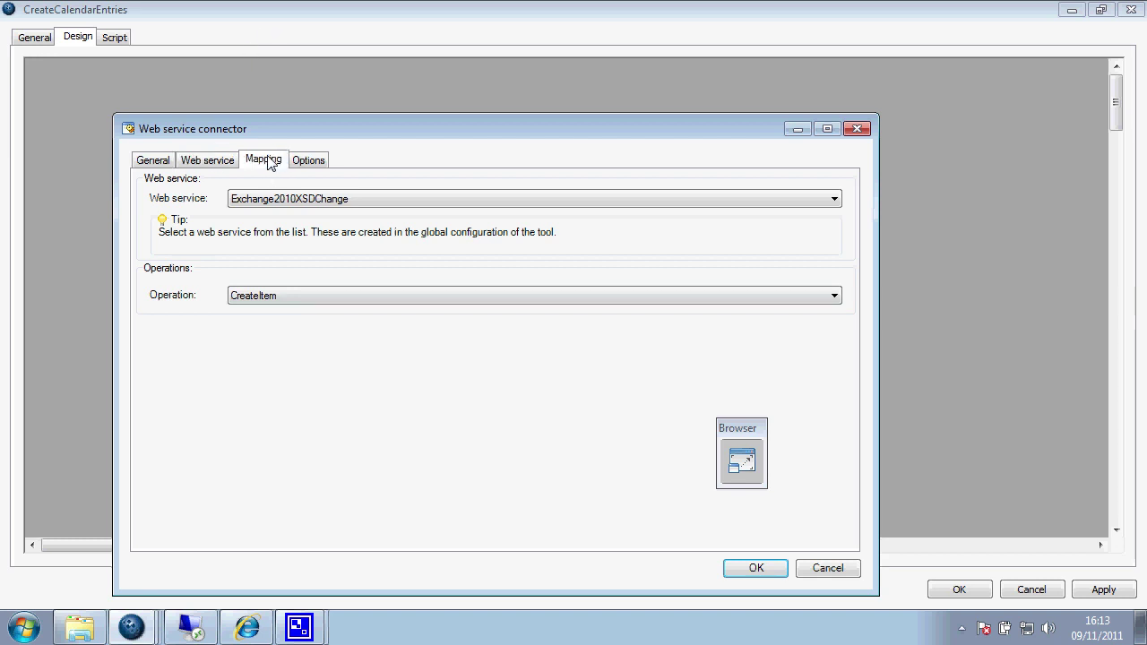
left_click(826, 128)
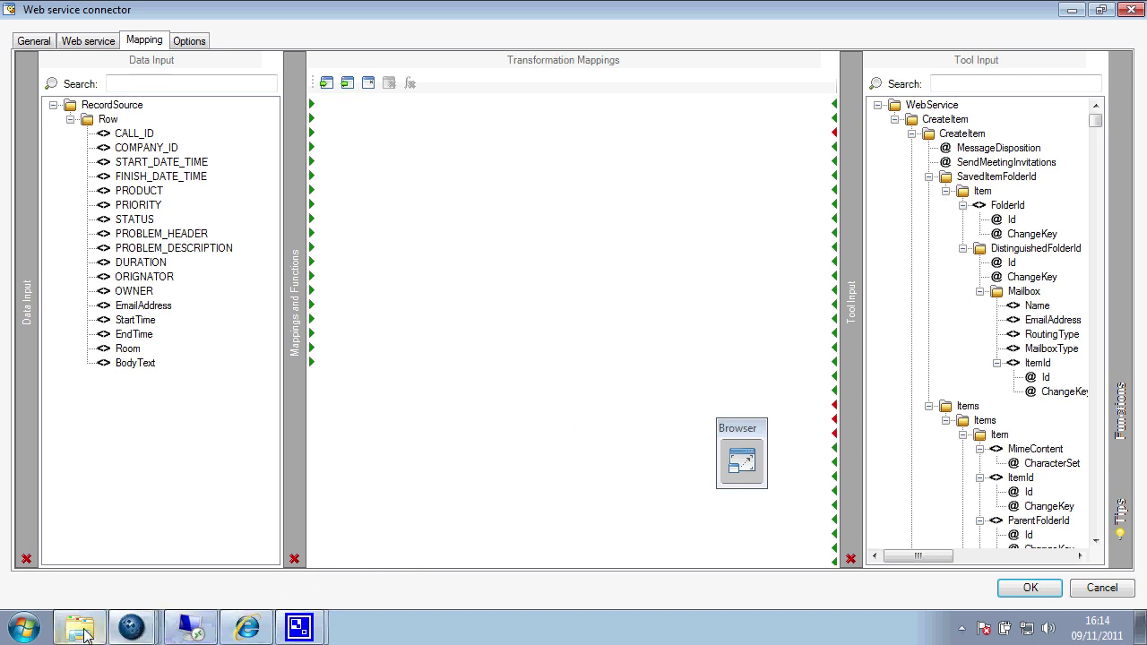
mouse_move(247, 632)
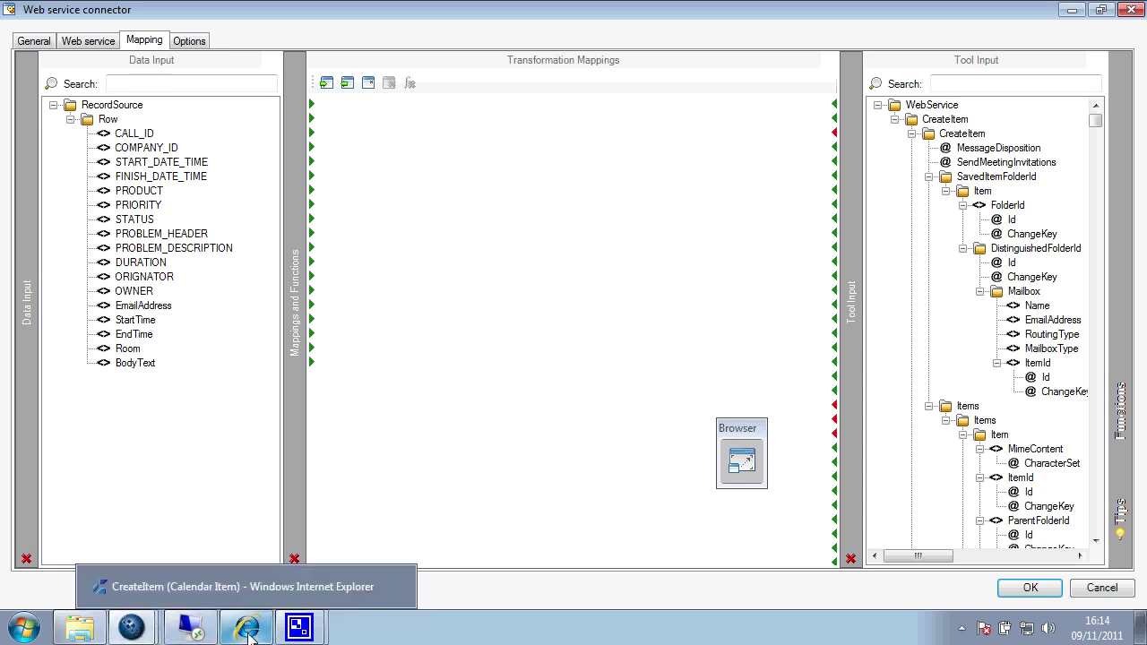
left_click(269, 592)
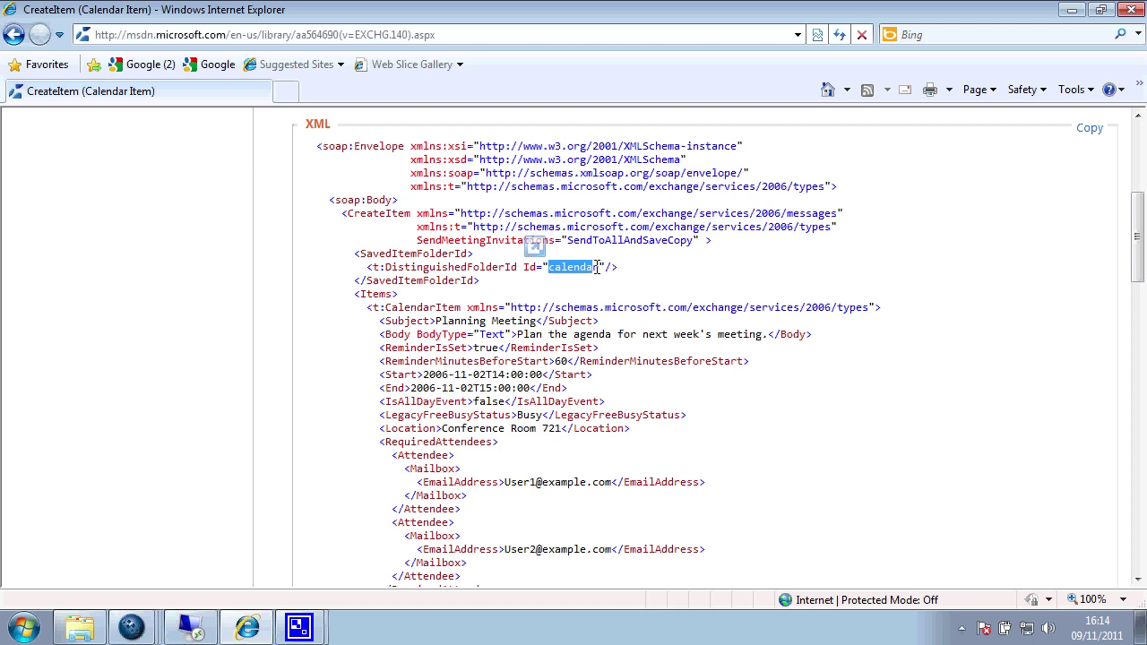
left_click_drag(599, 267, 546, 269)
right_click(564, 271)
left_click(596, 302)
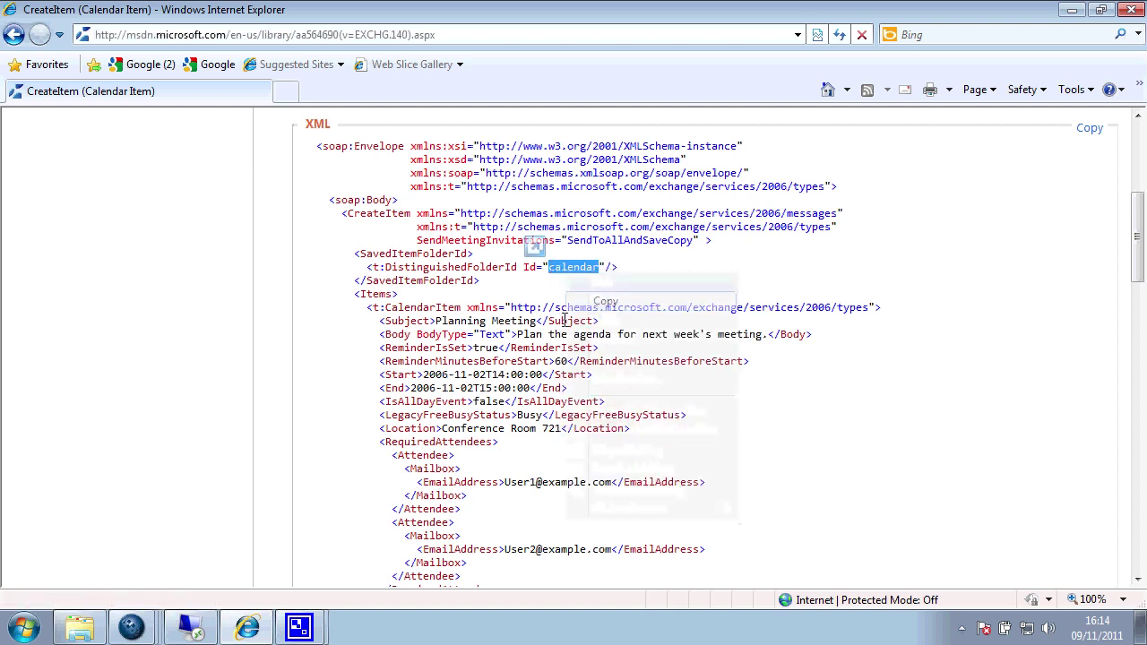
left_click(131, 628)
left_click(131, 586)
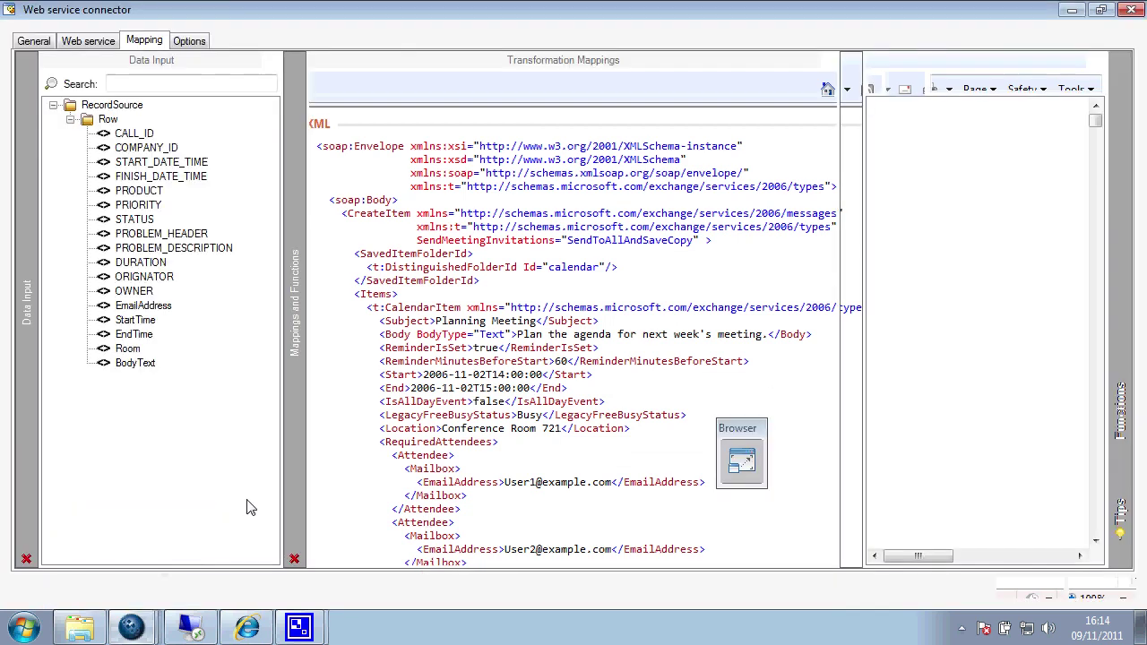
Keep the mapping functions displayed, add a Fixed/Dynamic function and link it to the Id attribute of DistinguishedFolderId
mouse_move(1120, 412)
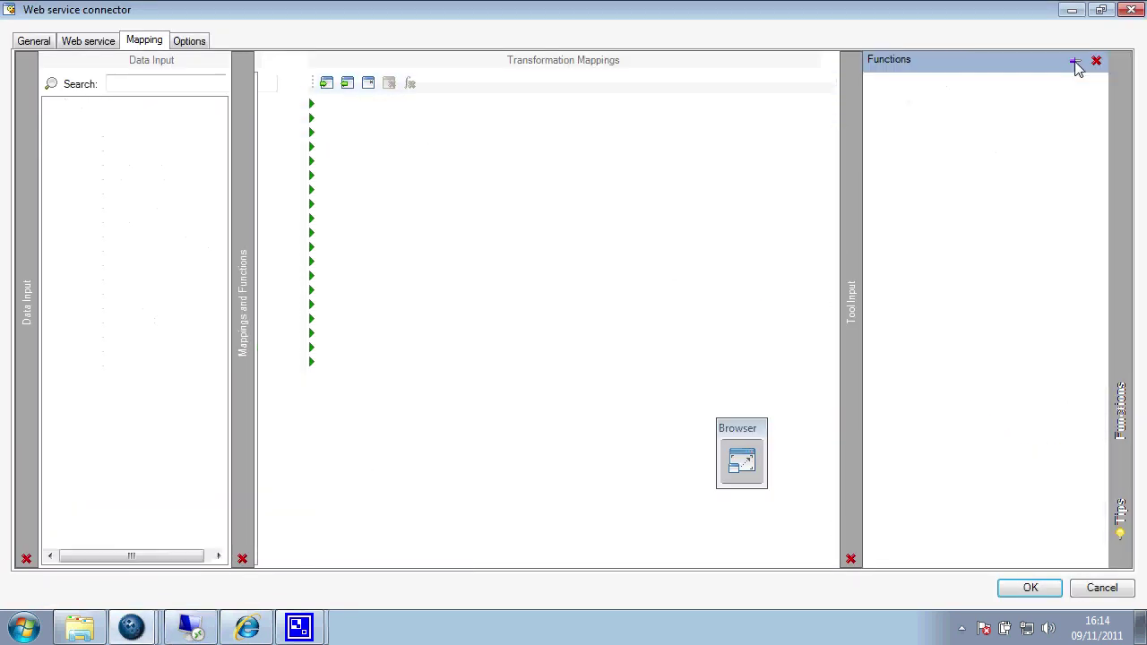
left_click(1076, 63)
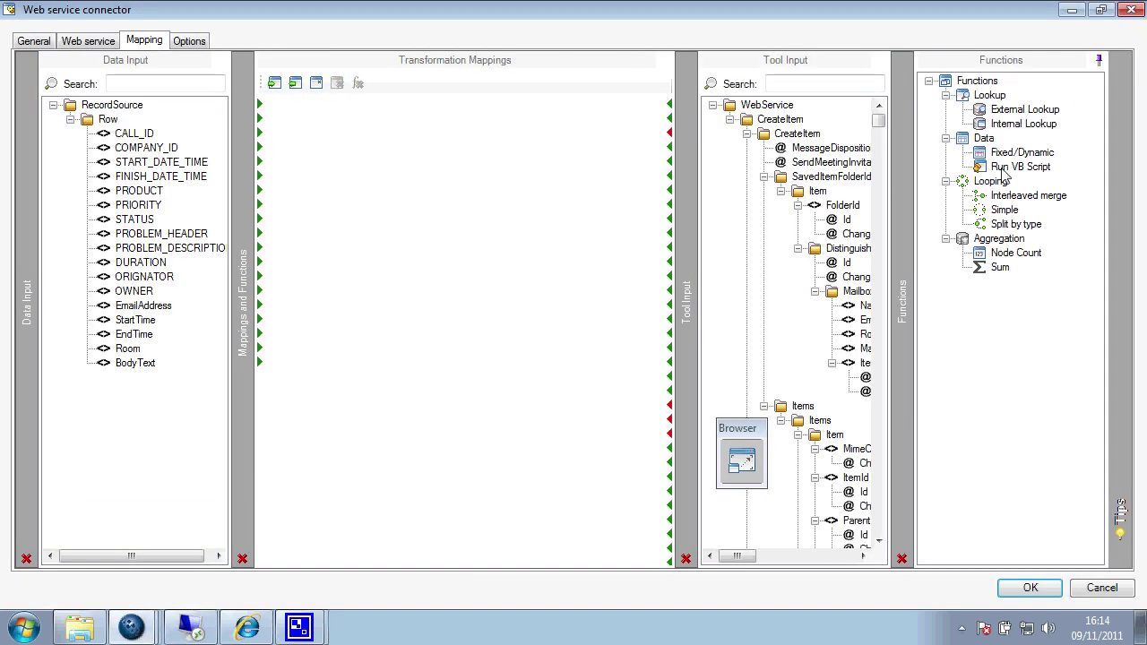
left_click_drag(1016, 159, 580, 204)
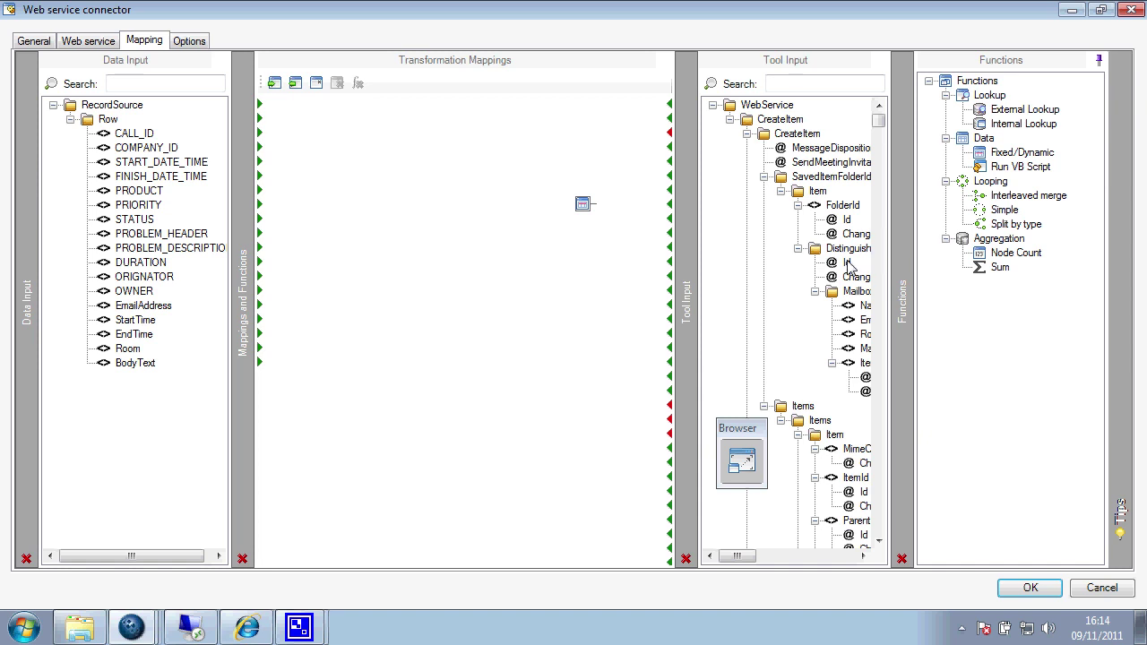
left_click_drag(853, 260, 591, 213)
Set the Fixed/Dynamic function's output text to the copied DistinguishedFolderId value "calendar" and accept the function
double_click(587, 205)
left_click(332, 142)
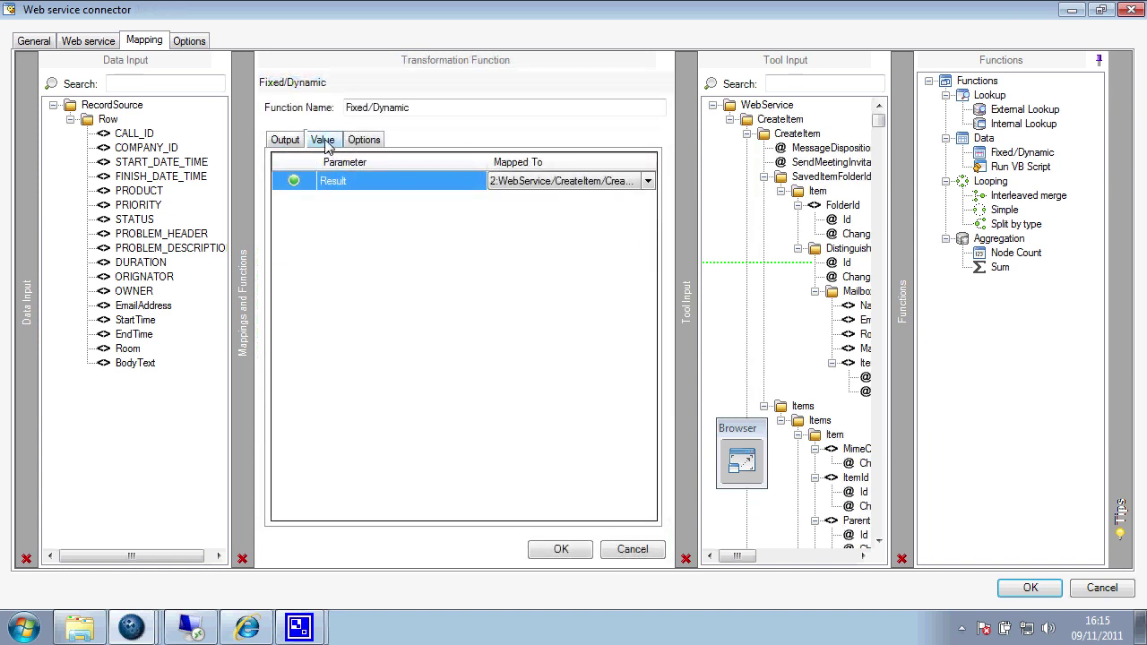
right_click(328, 190)
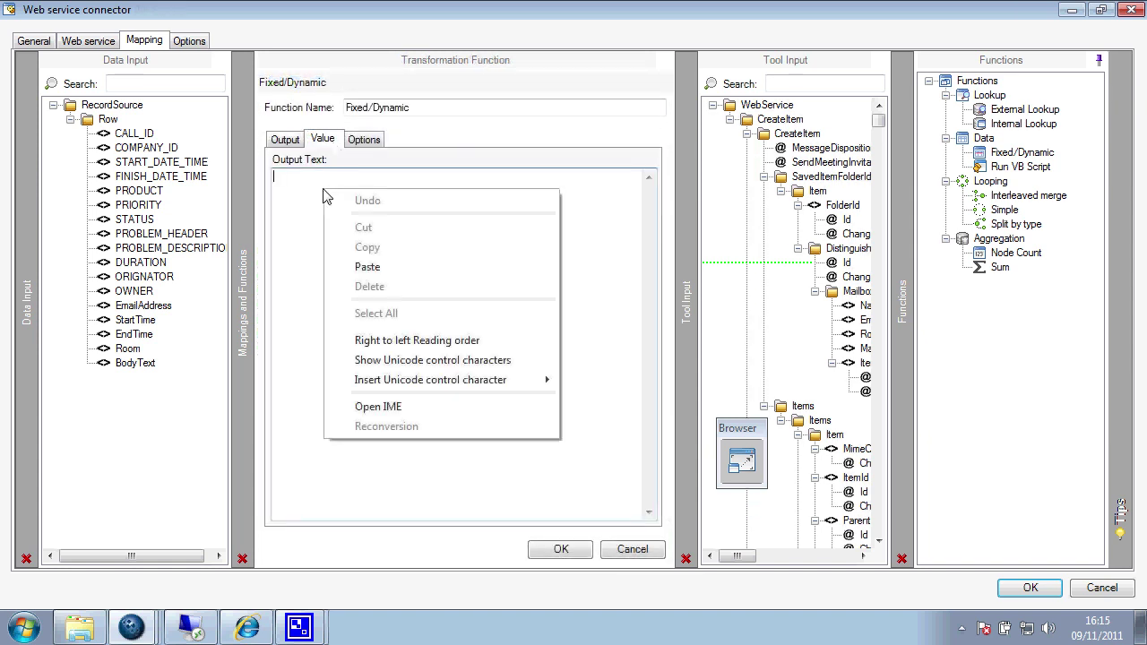
left_click(366, 265)
left_click(559, 549)
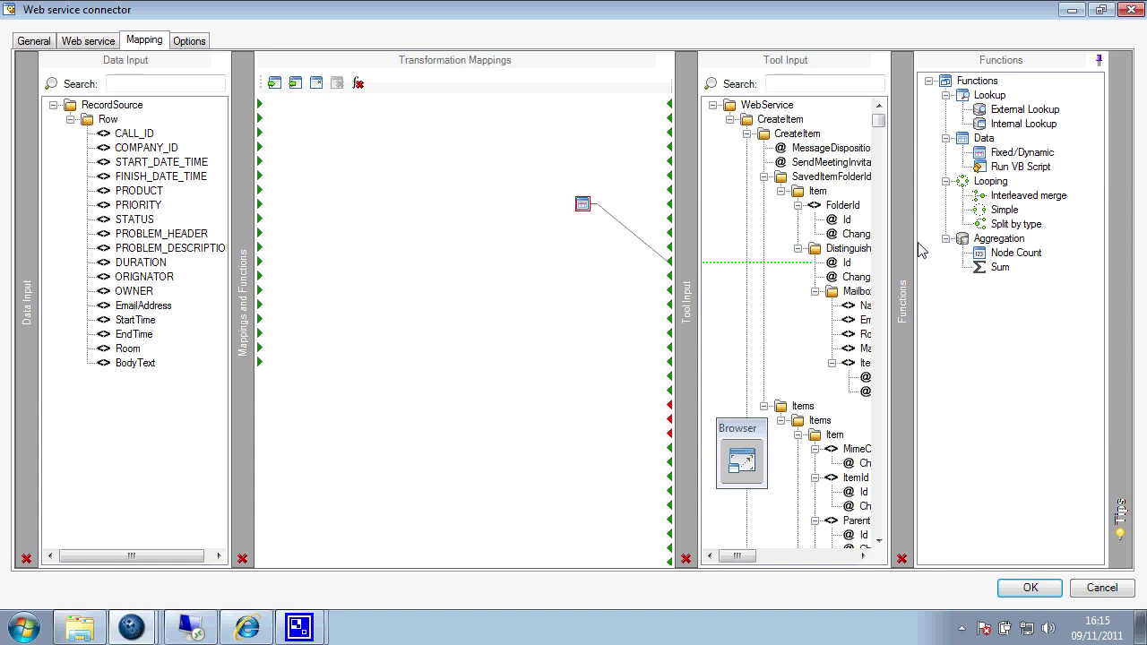
Widen the Tool Input area and map the EmailAddress data field to EmailAddress under the DistinguishedFolderId Mailbox
left_click_drag(916, 251, 956, 249)
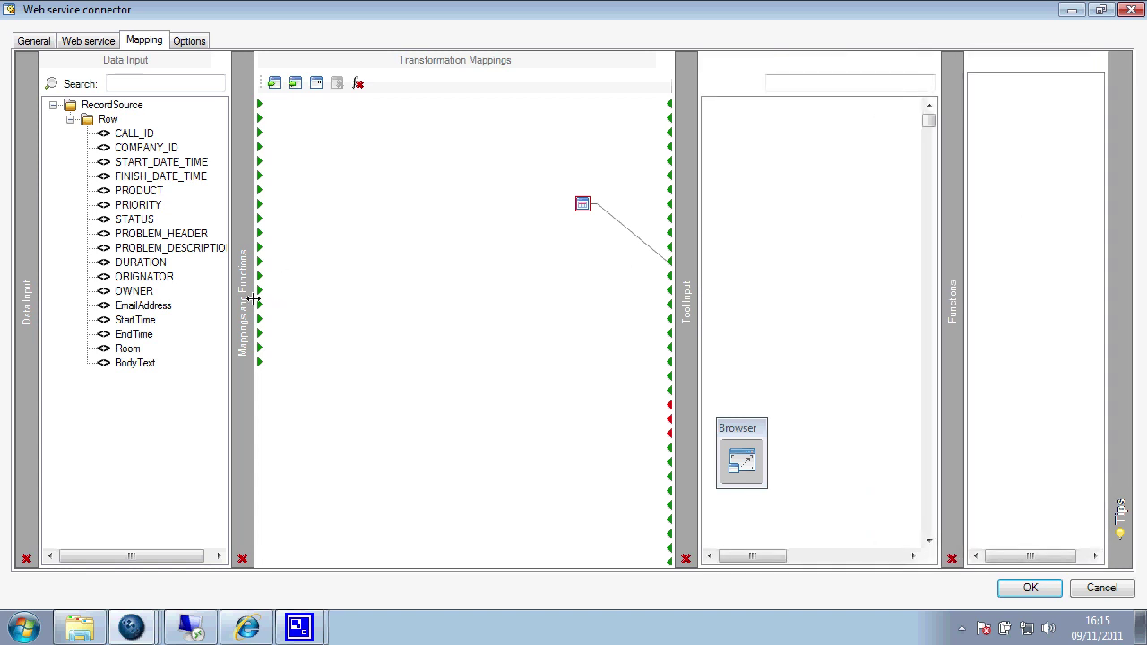
left_click(133, 308)
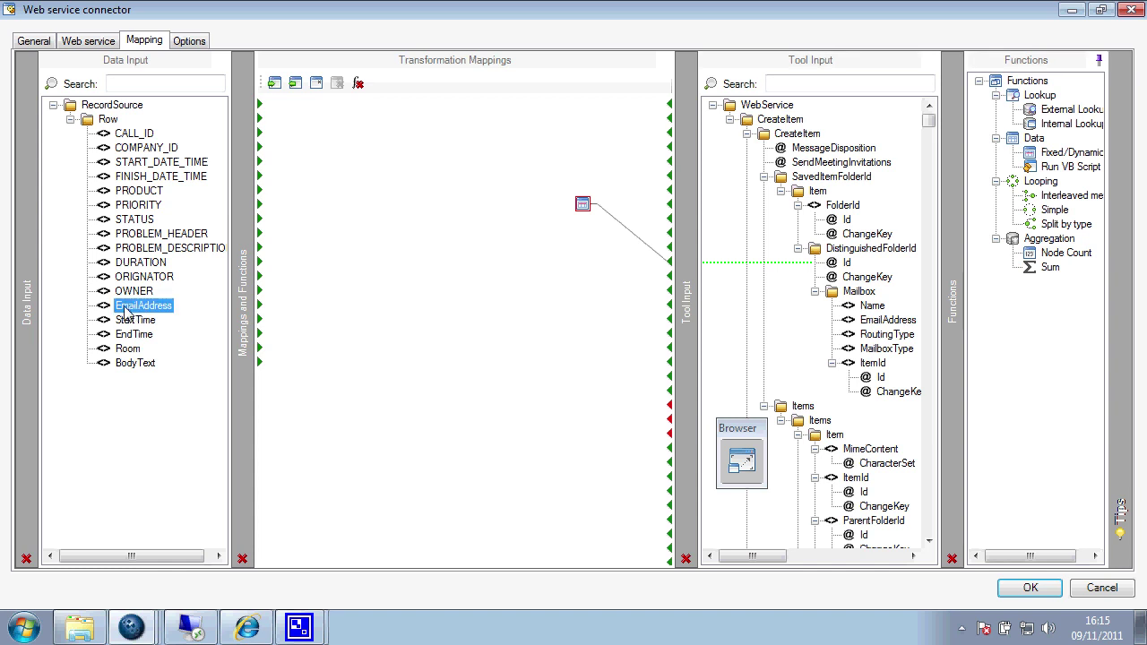
left_click_drag(128, 311, 874, 328)
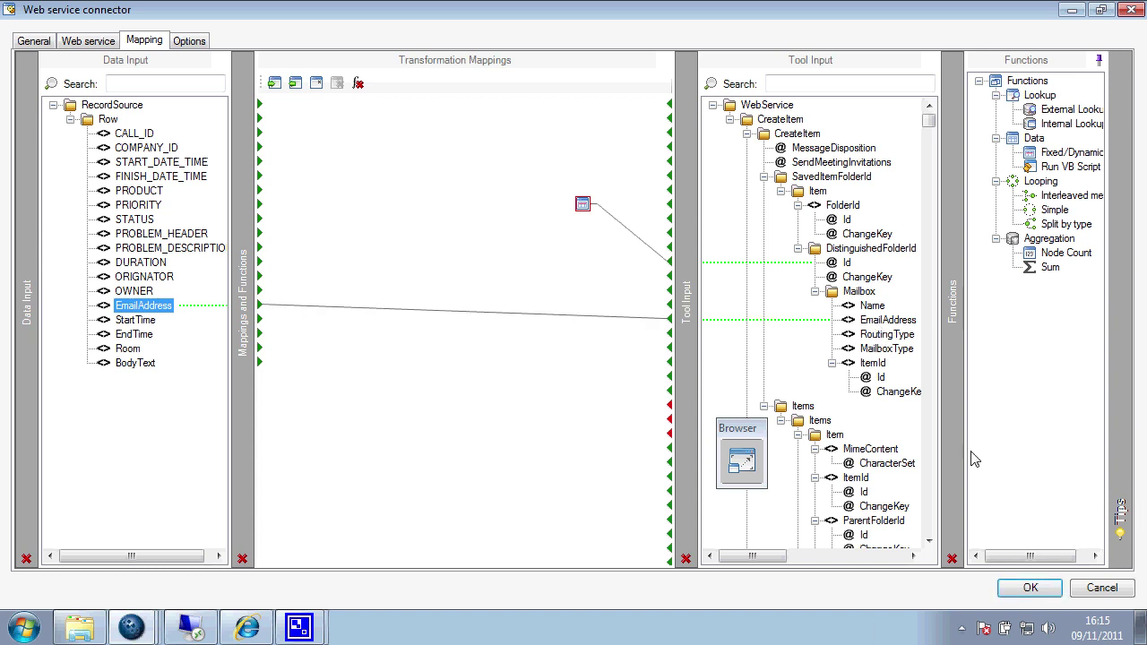
Collapse the Item, Message and Contact branches under Items in the tool input, leaving the CalendarItem branch expanded
left_click(756, 430)
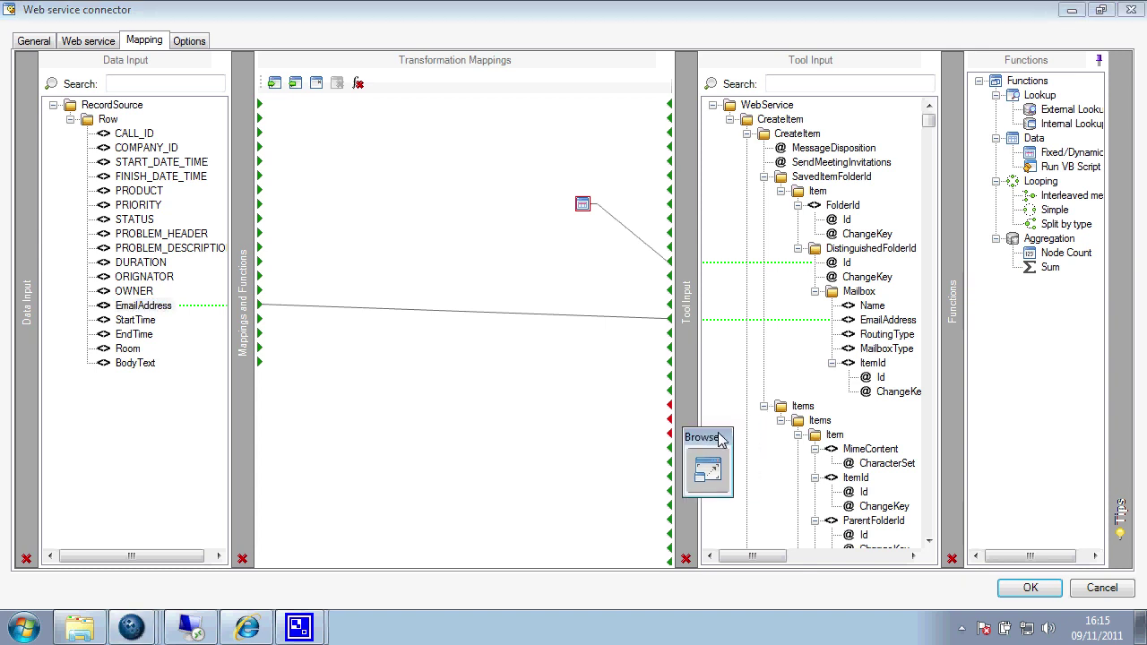
left_click(799, 436)
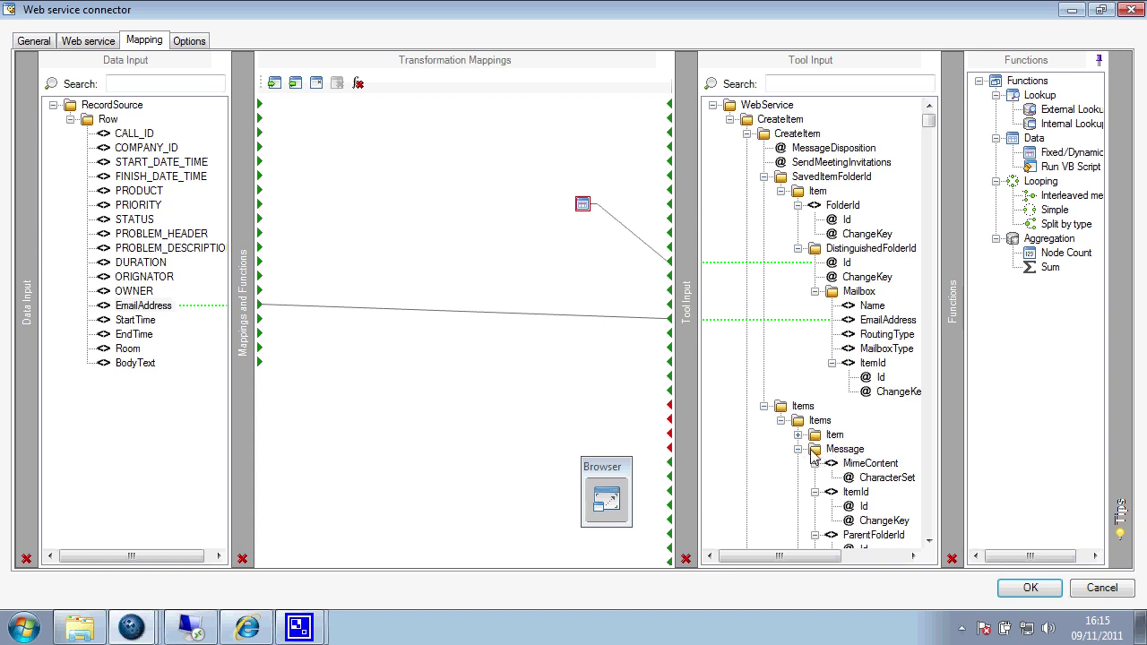
left_click(798, 450)
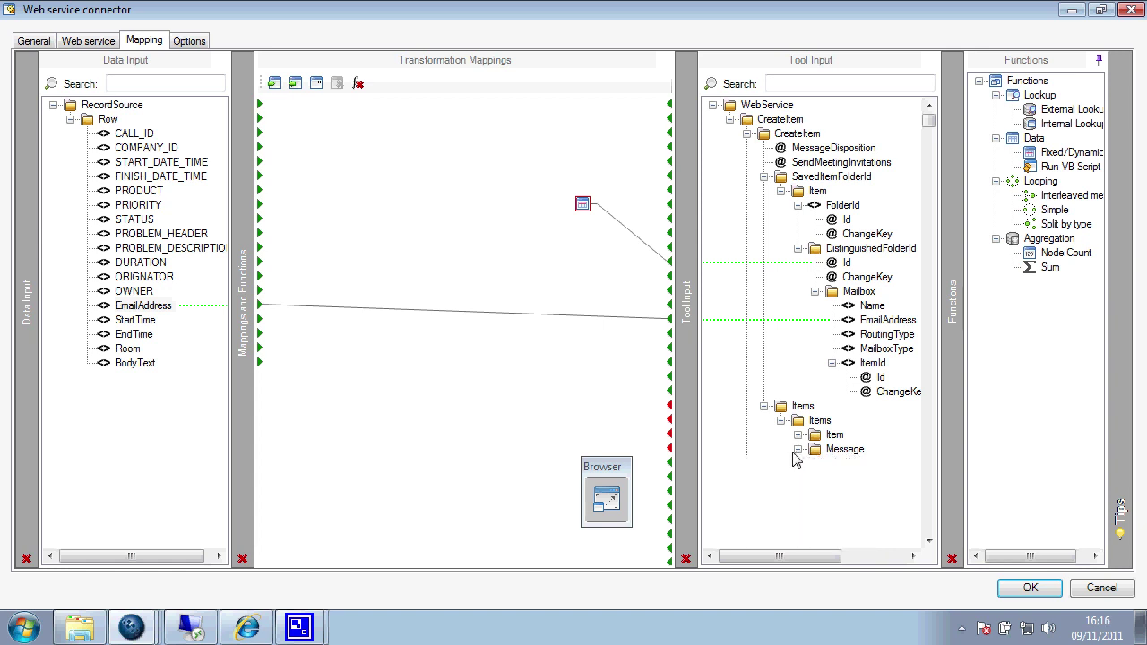
left_click(798, 463)
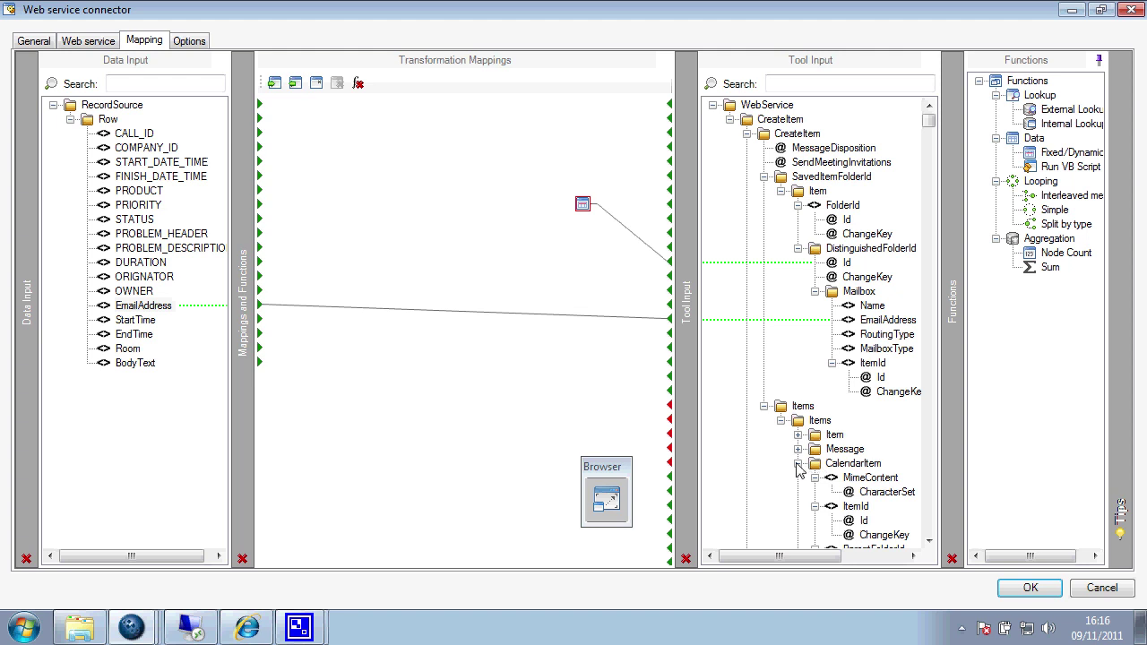
left_click(798, 464)
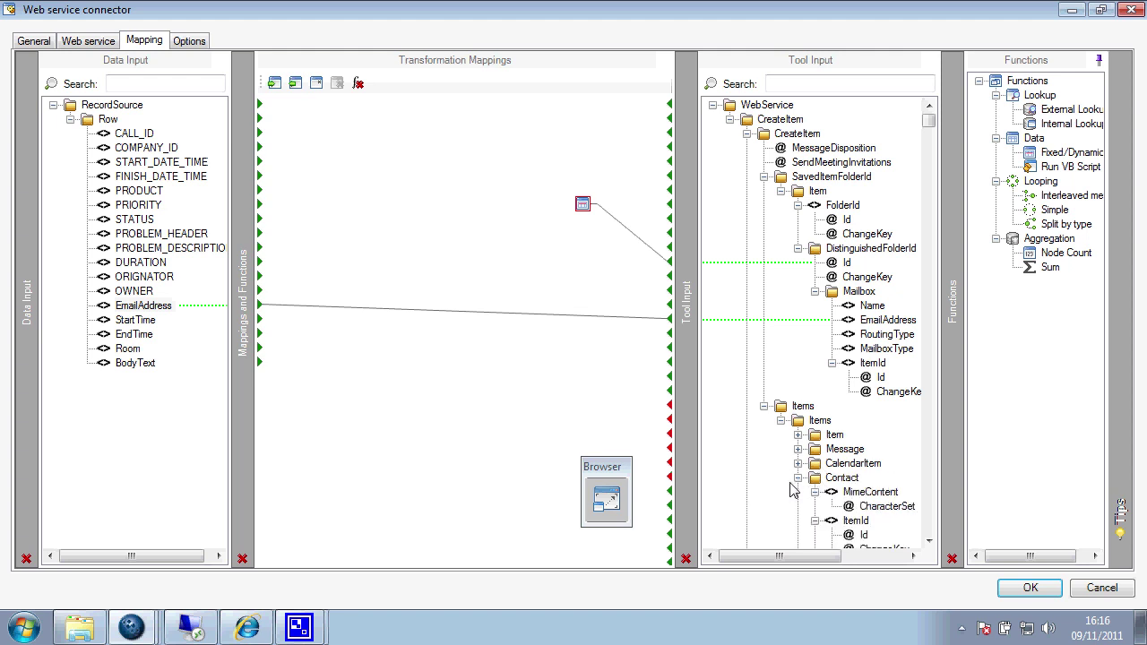
left_click(799, 478)
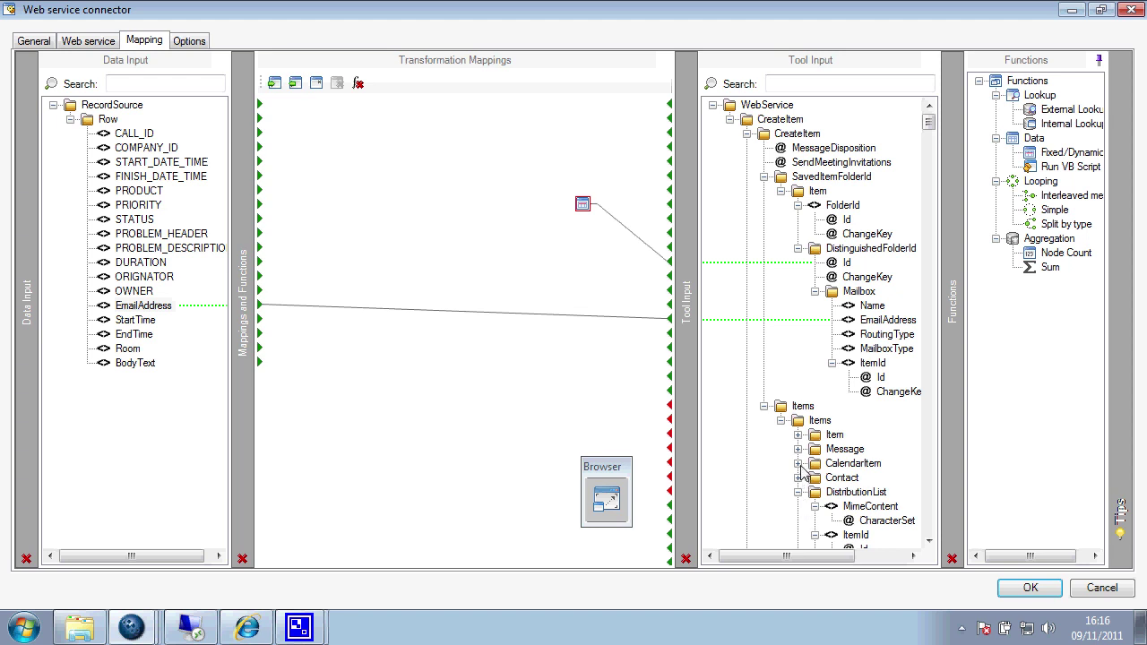
left_click(798, 464)
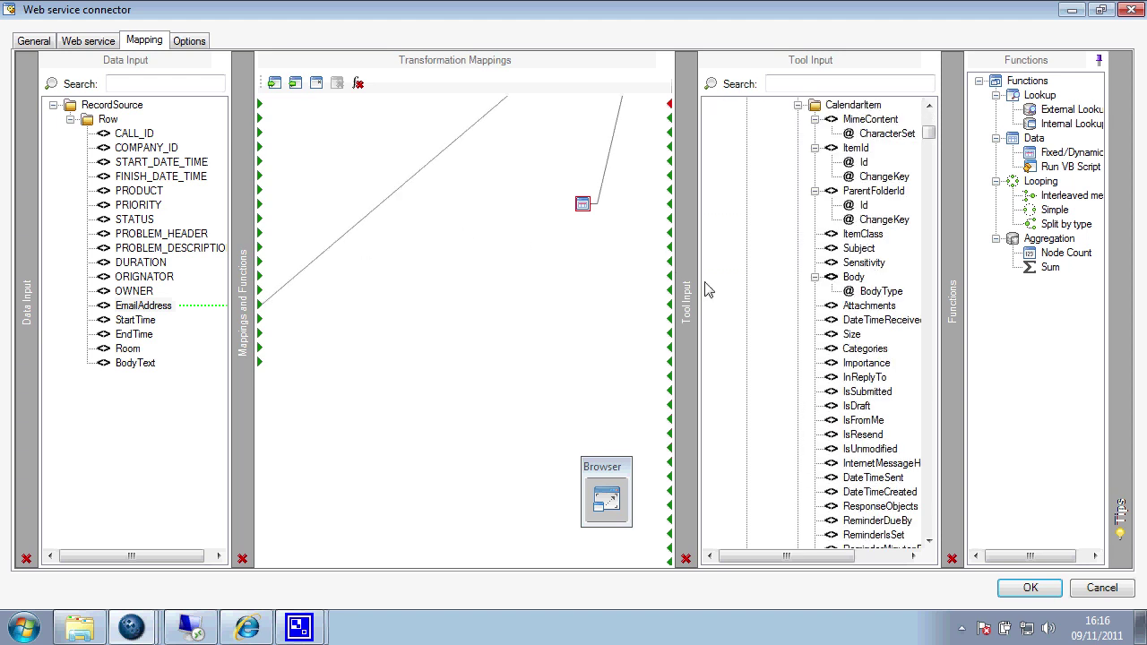
Examine the elements available for mapping beneath CalendarItem in the tool input
left_click(929, 542)
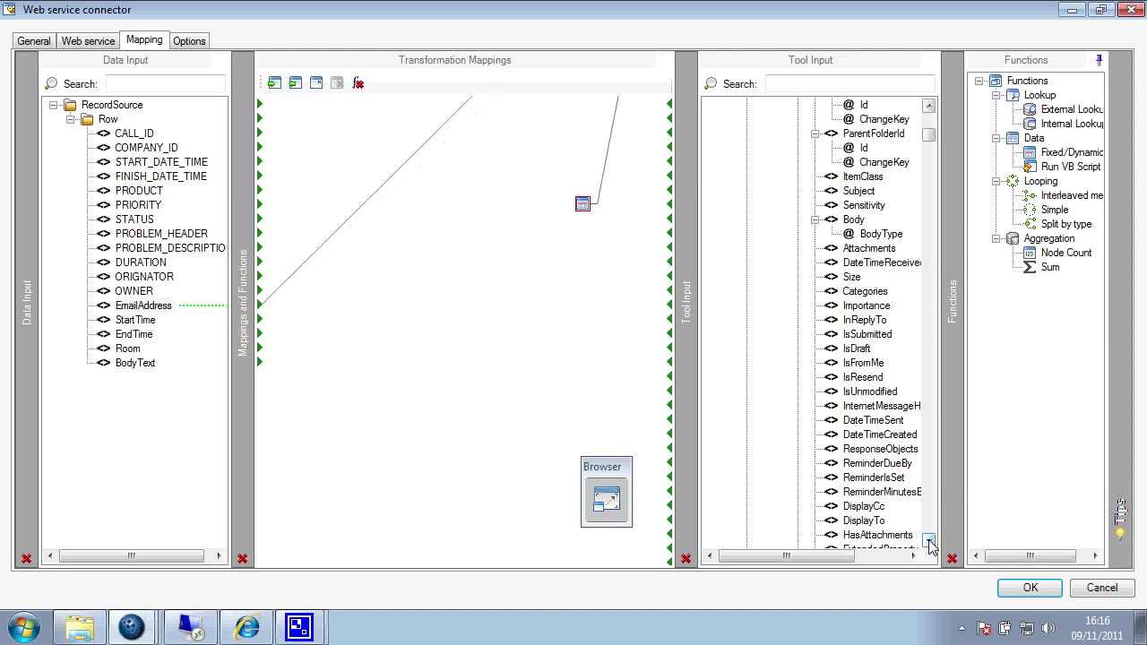
left_click(930, 541)
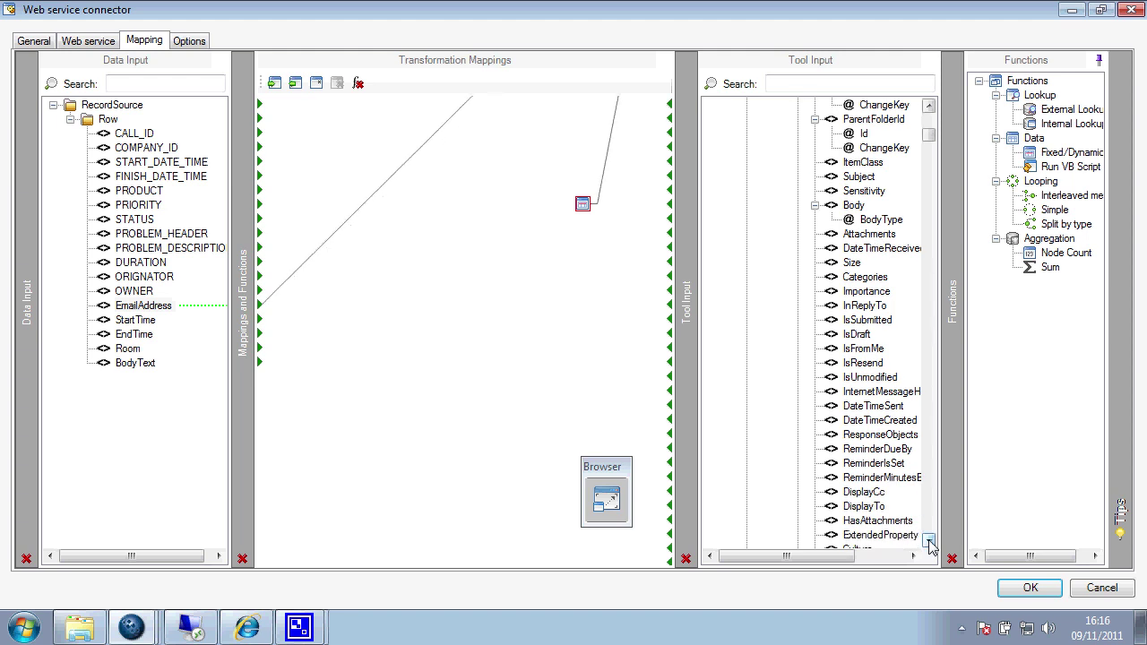
left_click(929, 541)
left_click(929, 542)
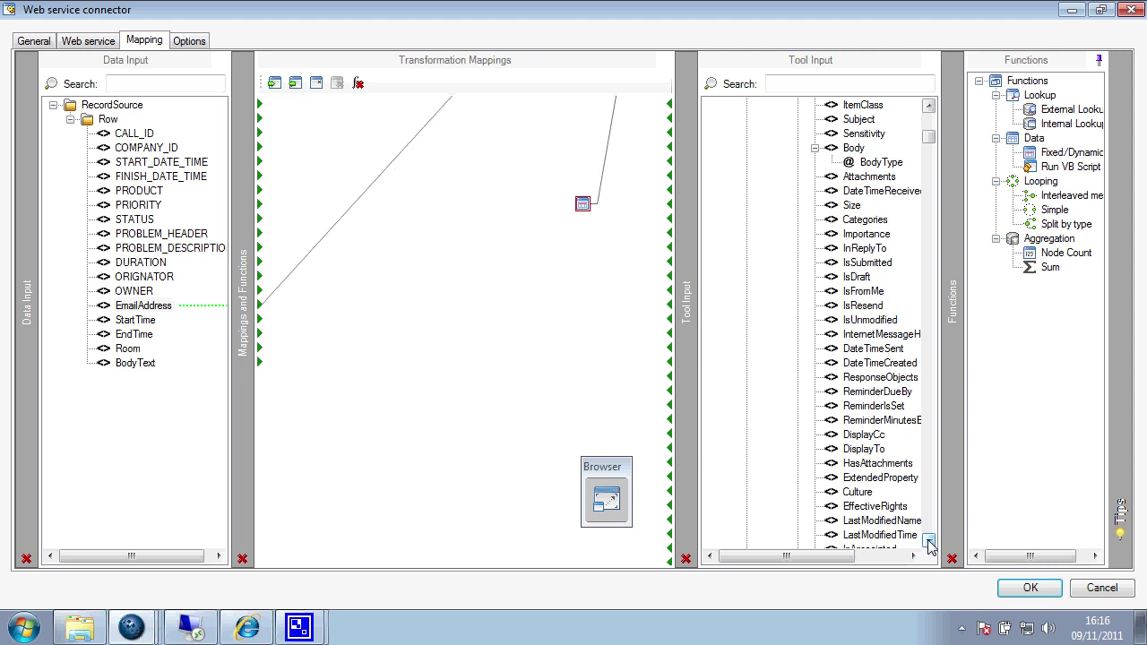
left_click(929, 541)
left_click(929, 541)
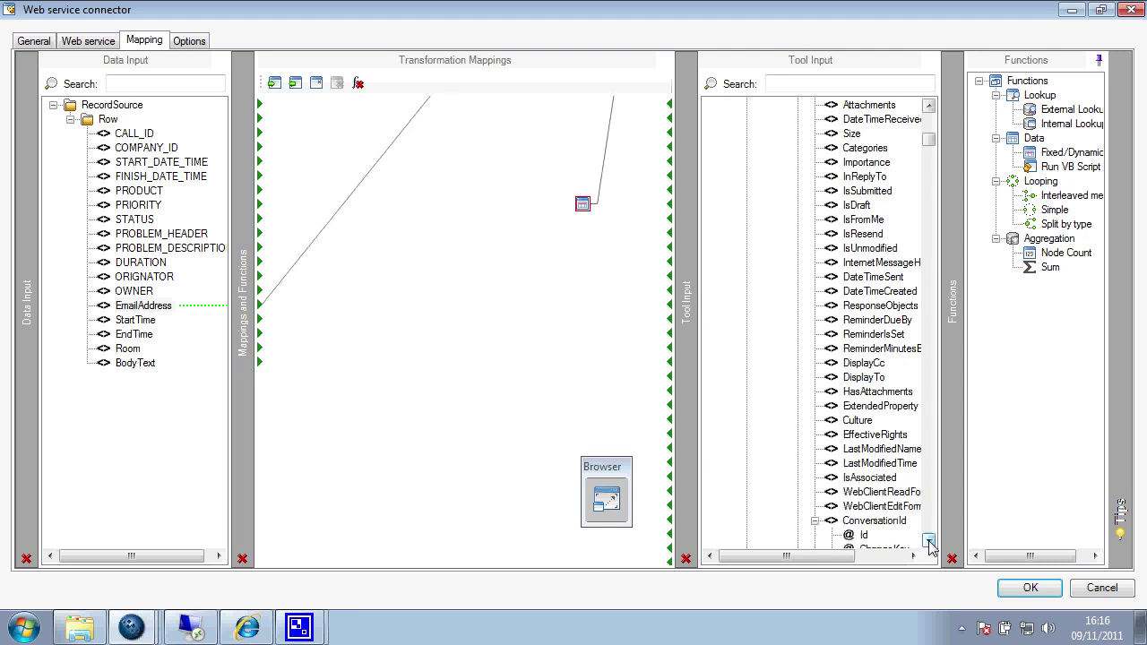
left_click(929, 542)
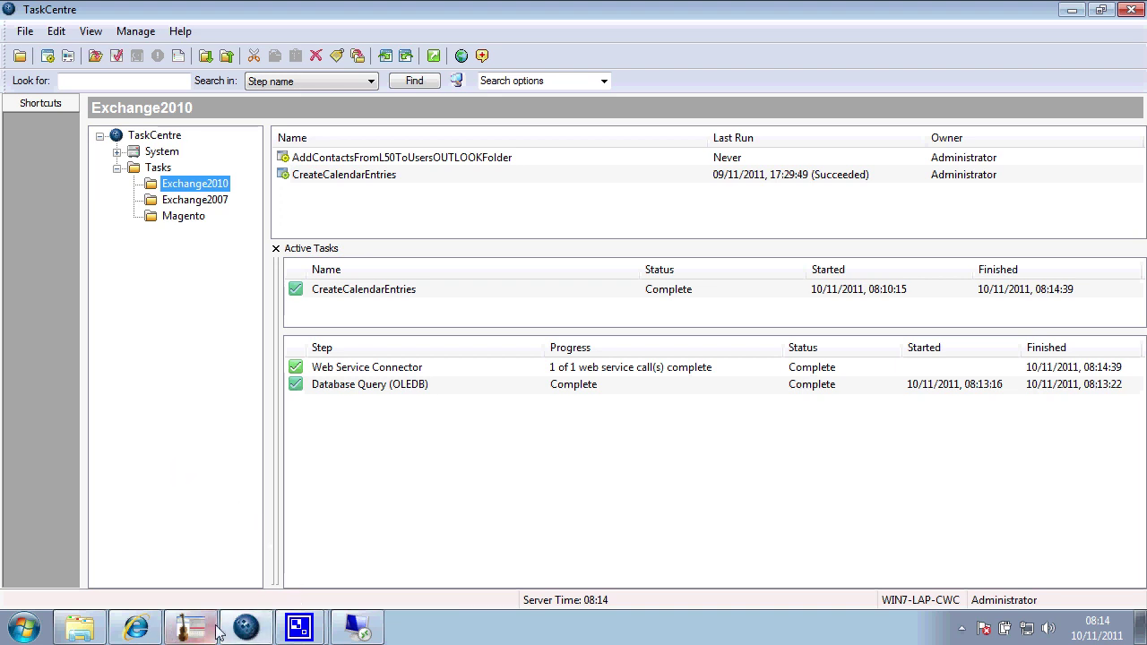
Switch to Outlook on the remote desktop with the Outlook profile and inspect the Cable fault entry in the Administrator calendar
left_click(357, 627)
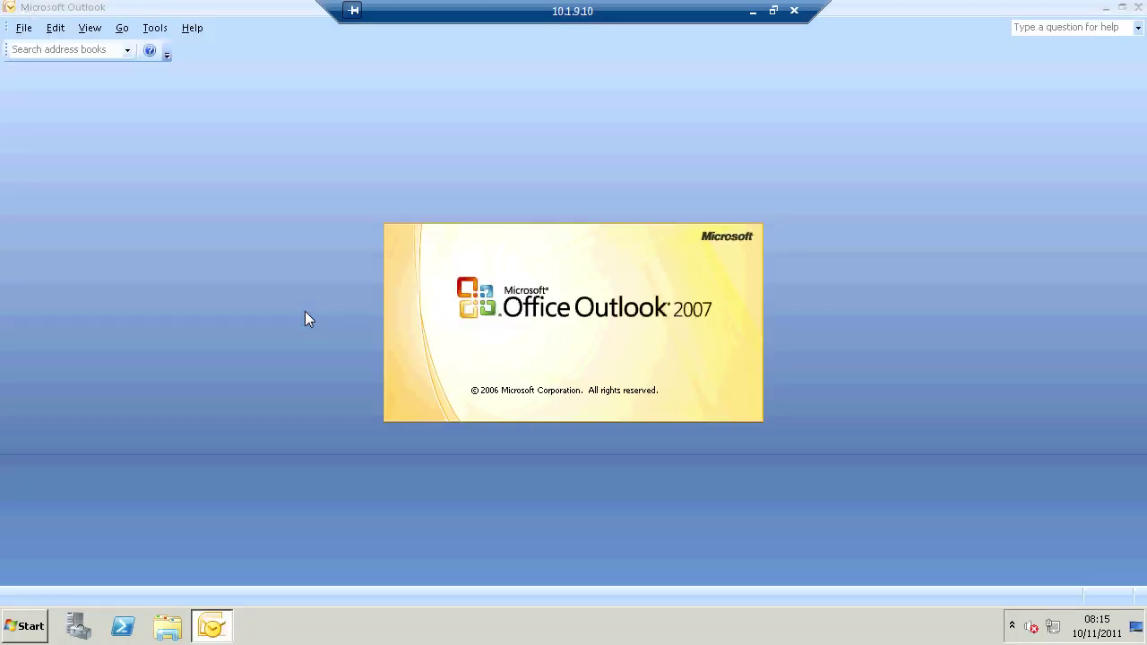
left_click(529, 351)
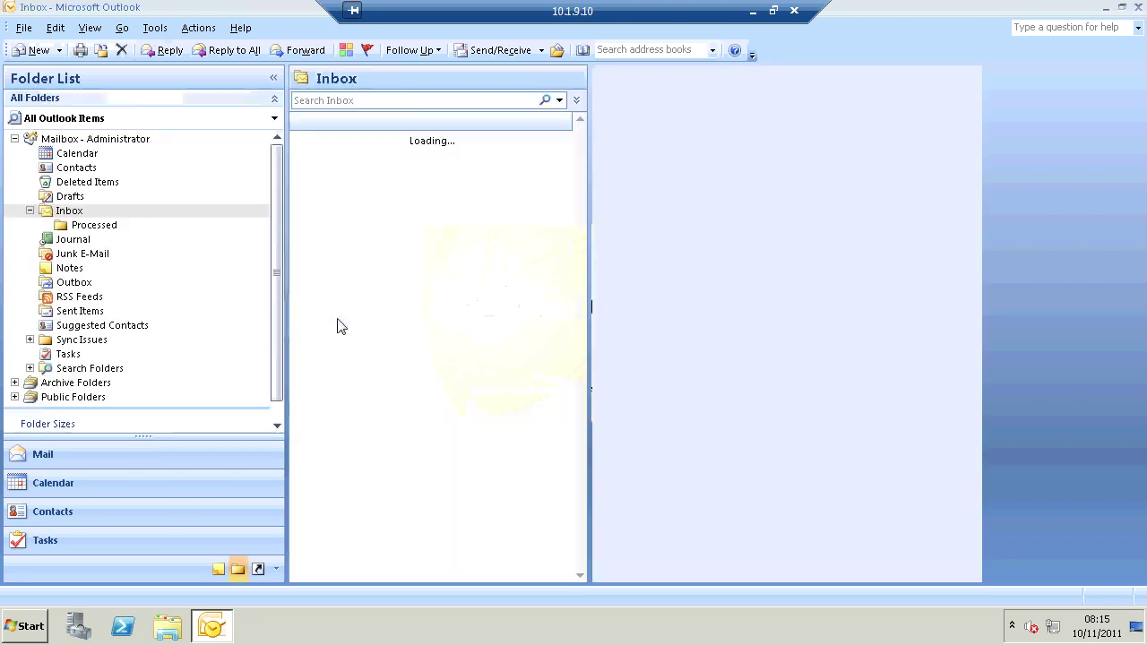
left_click(106, 476)
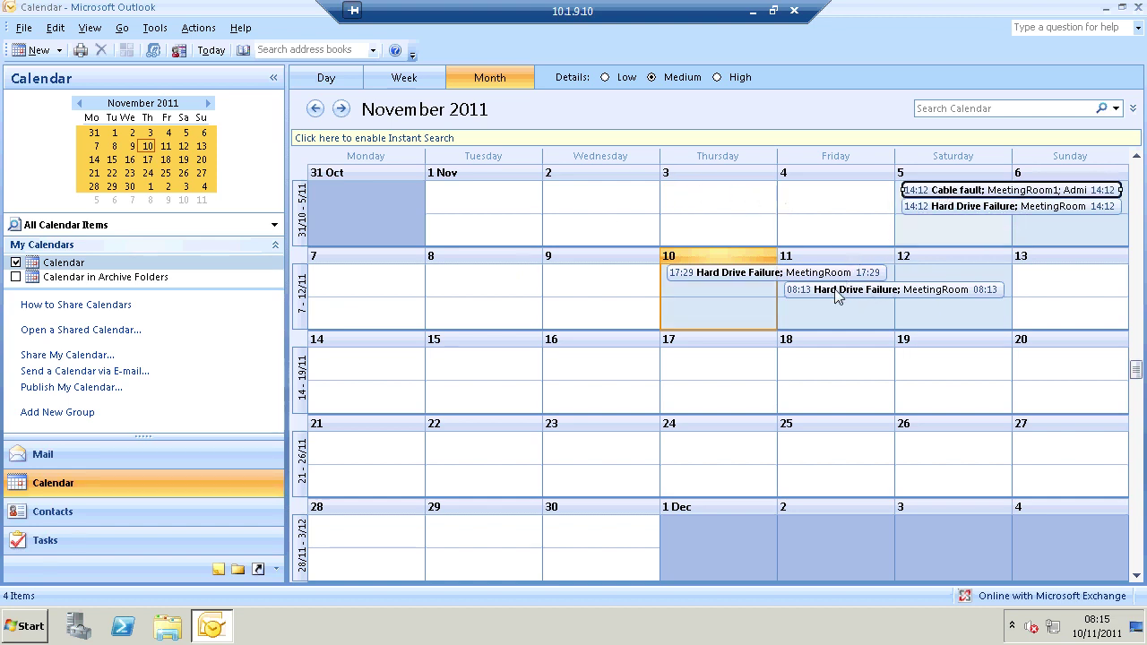
key("Return")
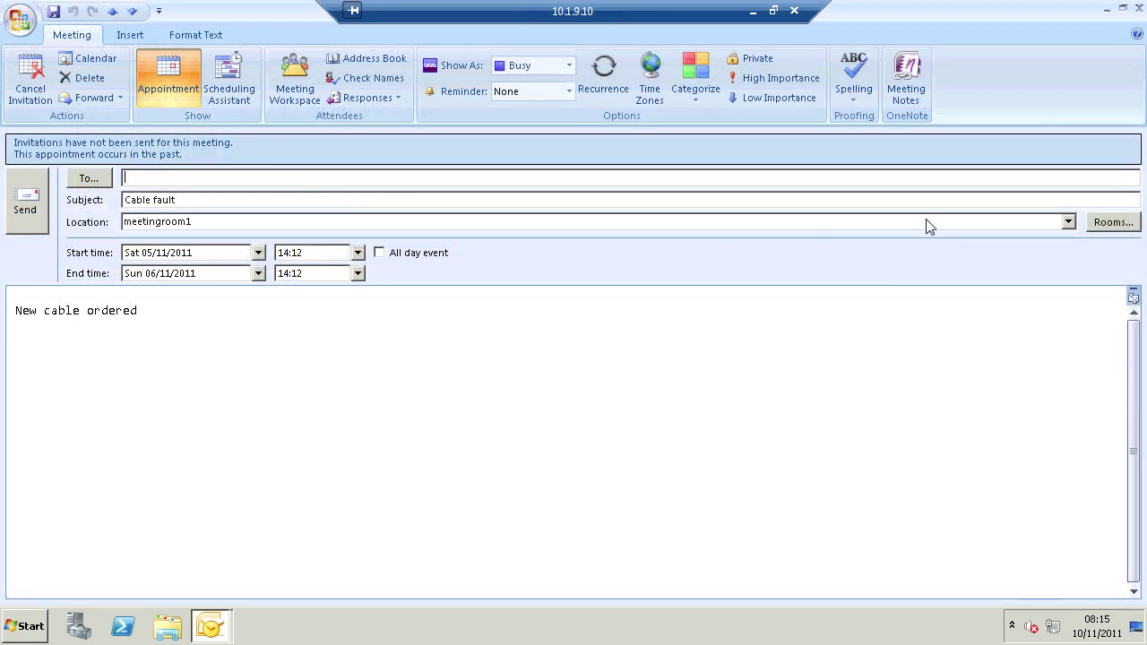
left_click(1139, 8)
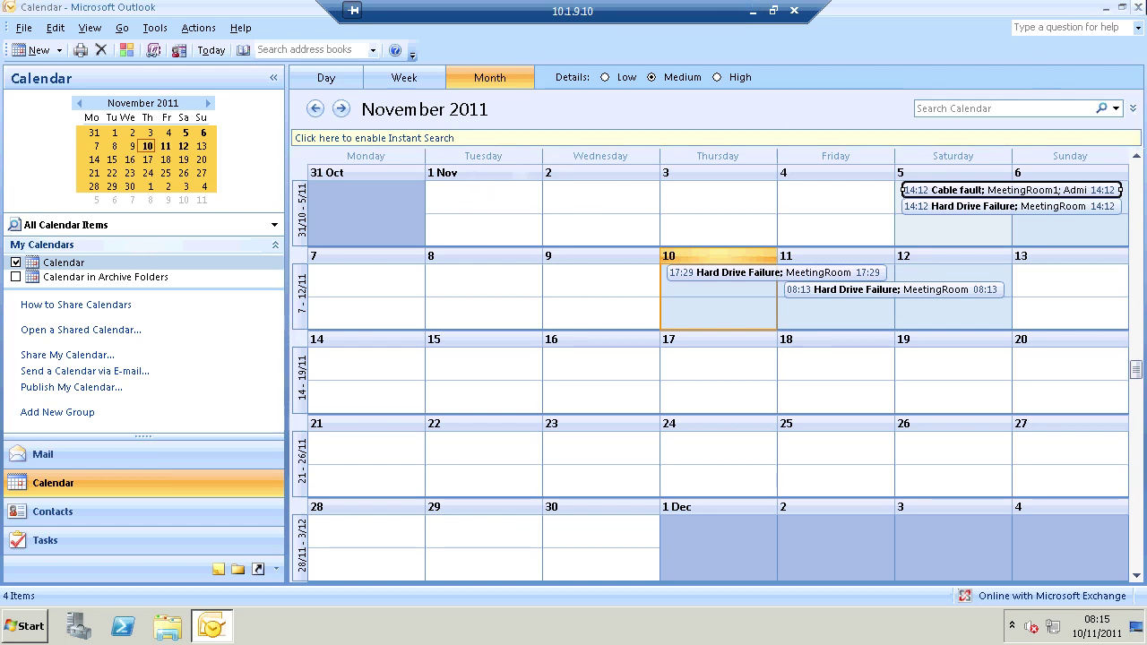
Restart Outlook with the other test user's profile and sign in by entering the account password
left_click(1138, 7)
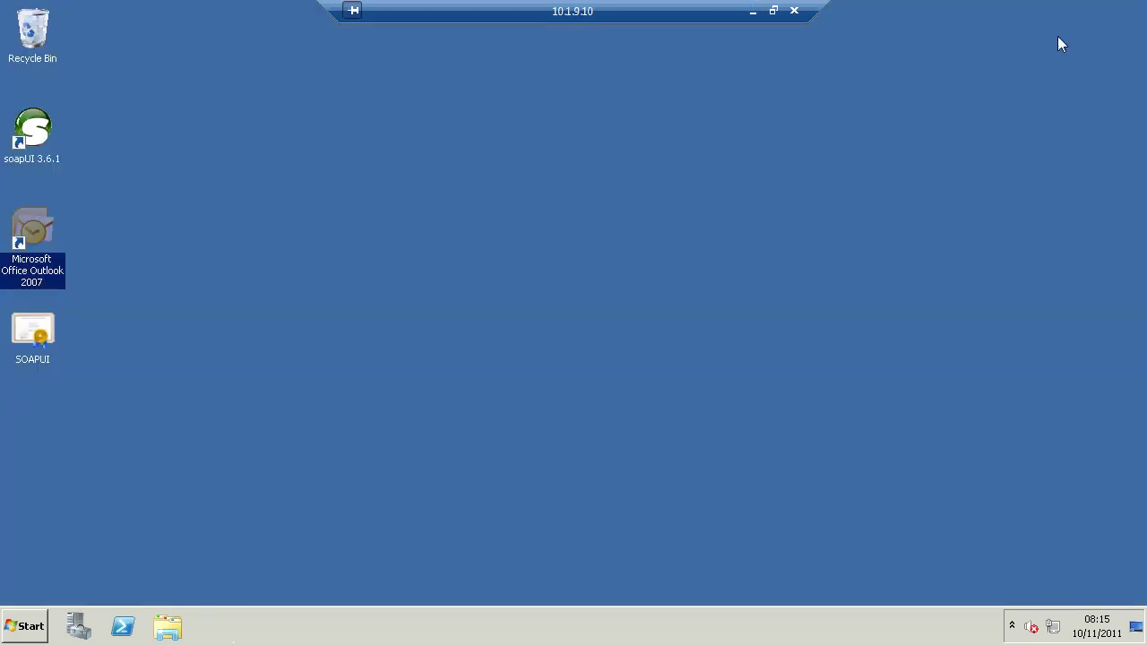
double_click(38, 227)
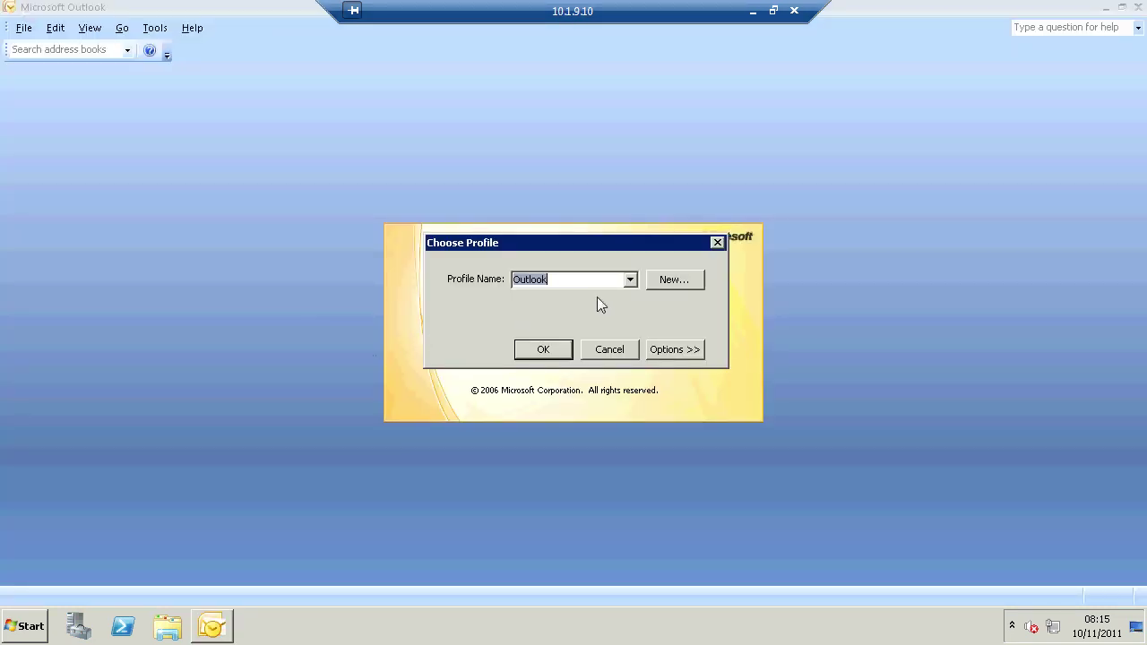
left_click(632, 281)
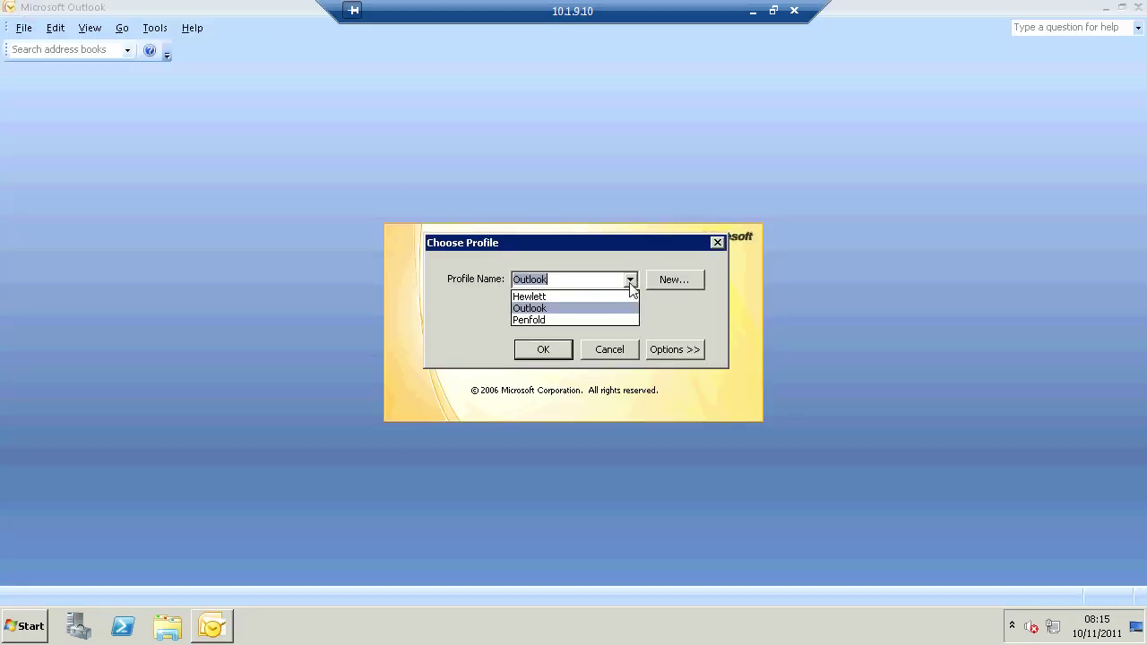
left_click(554, 318)
left_click(543, 352)
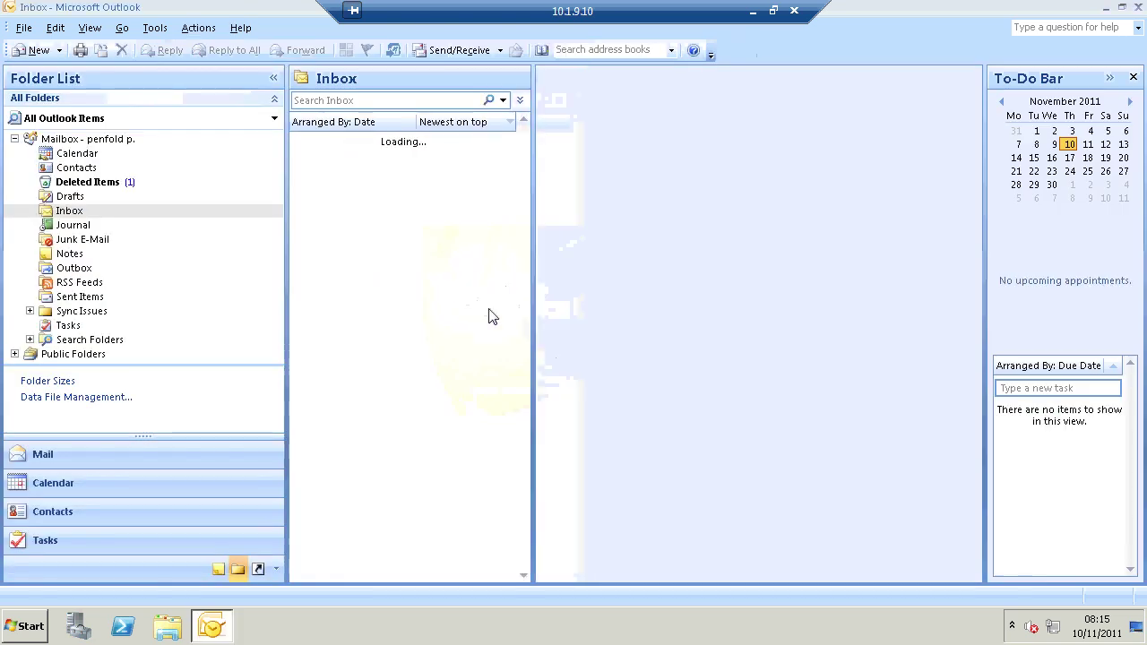
type("*")
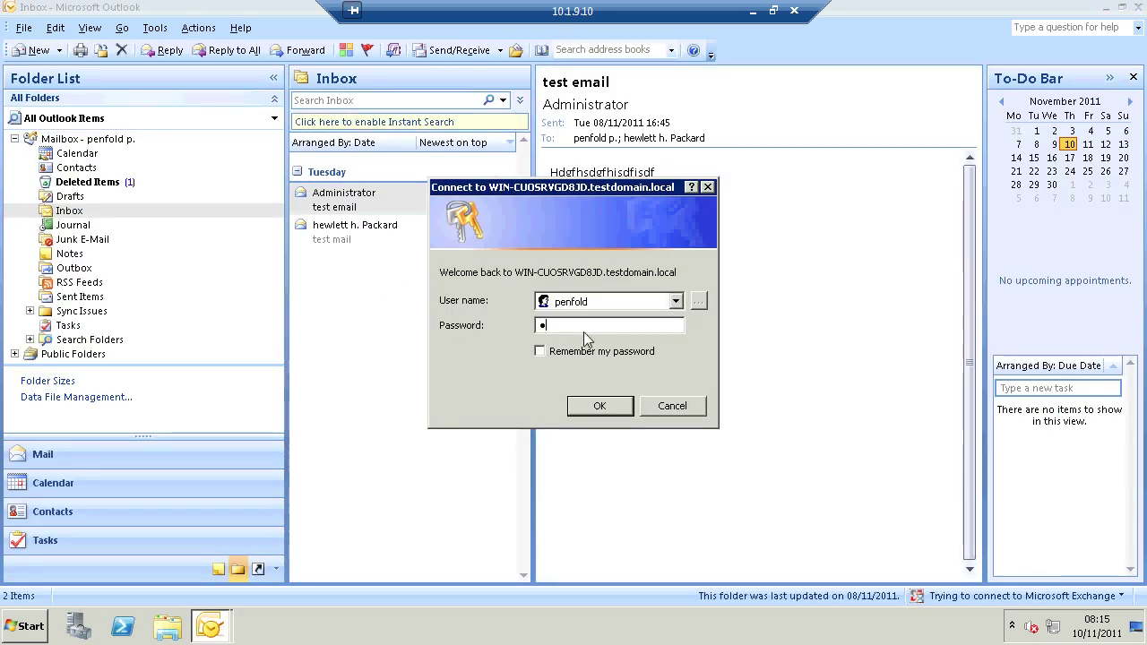
type("*******")
key("Return")
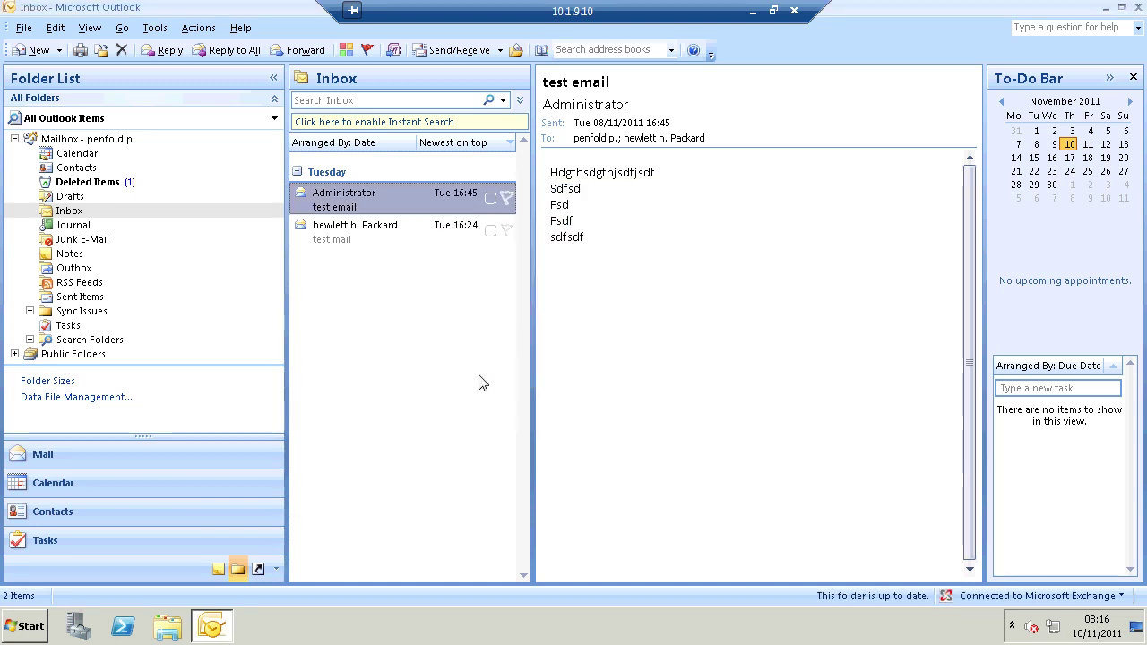
Examine the test user's November 2011 calendar in month view and return to TaskCentre
left_click(76, 484)
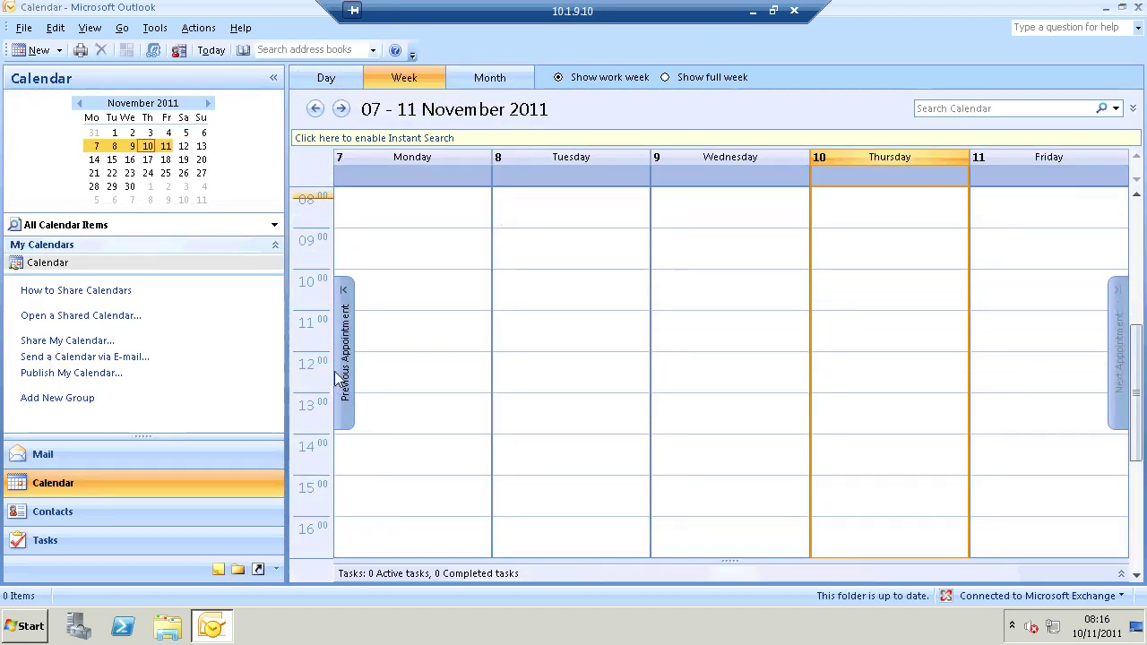
left_click(484, 79)
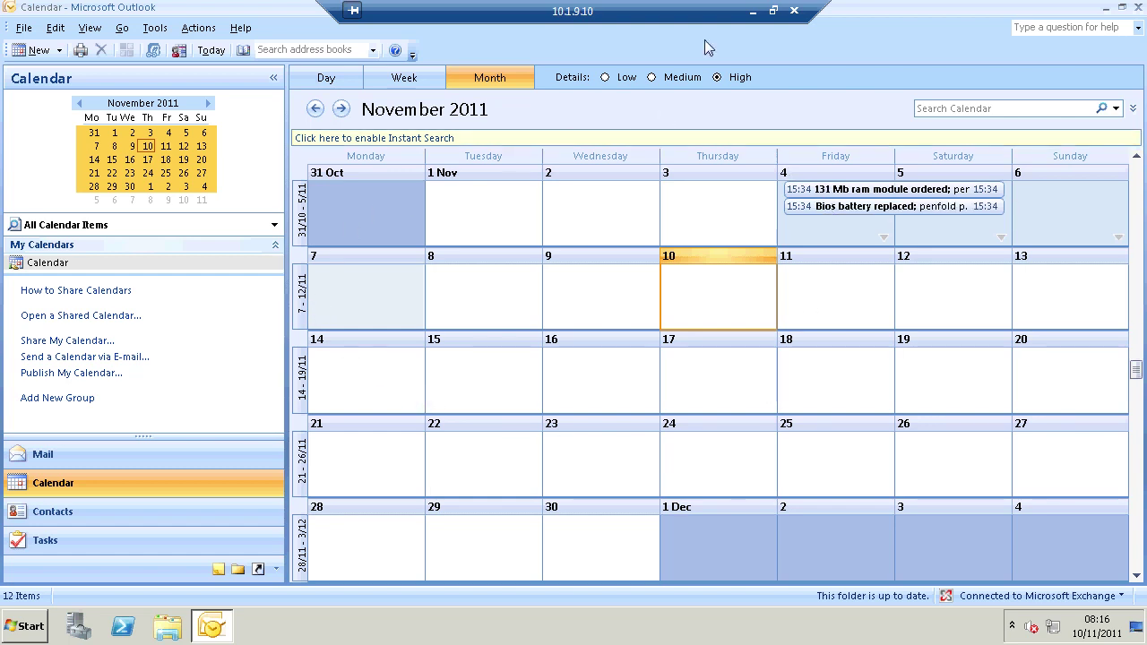
left_click(752, 12)
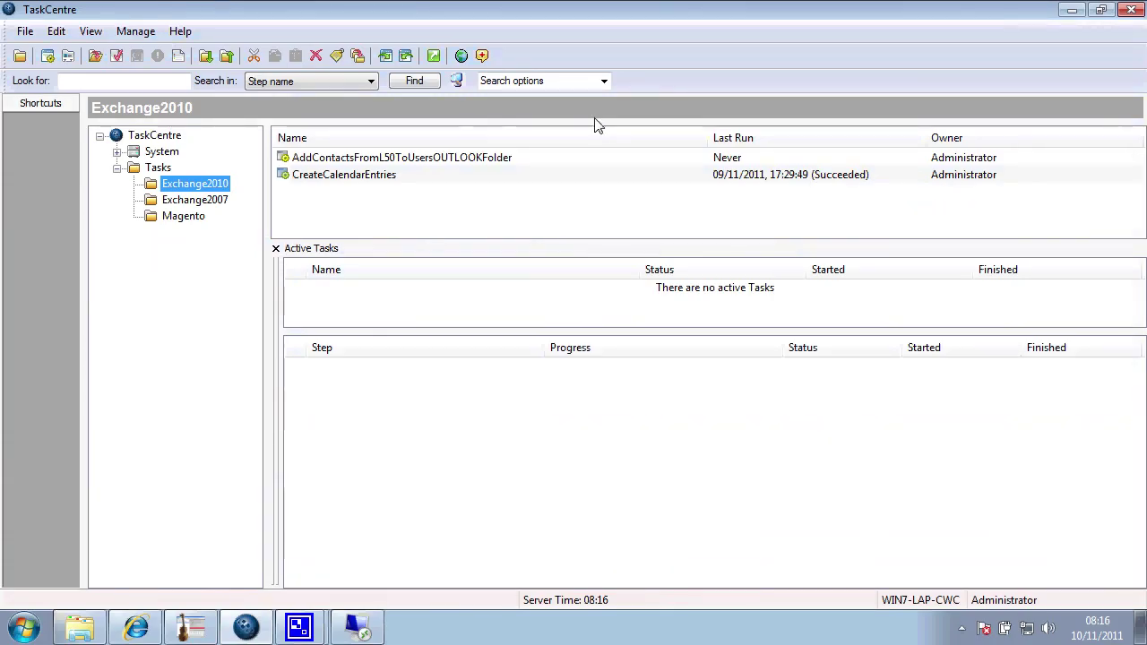